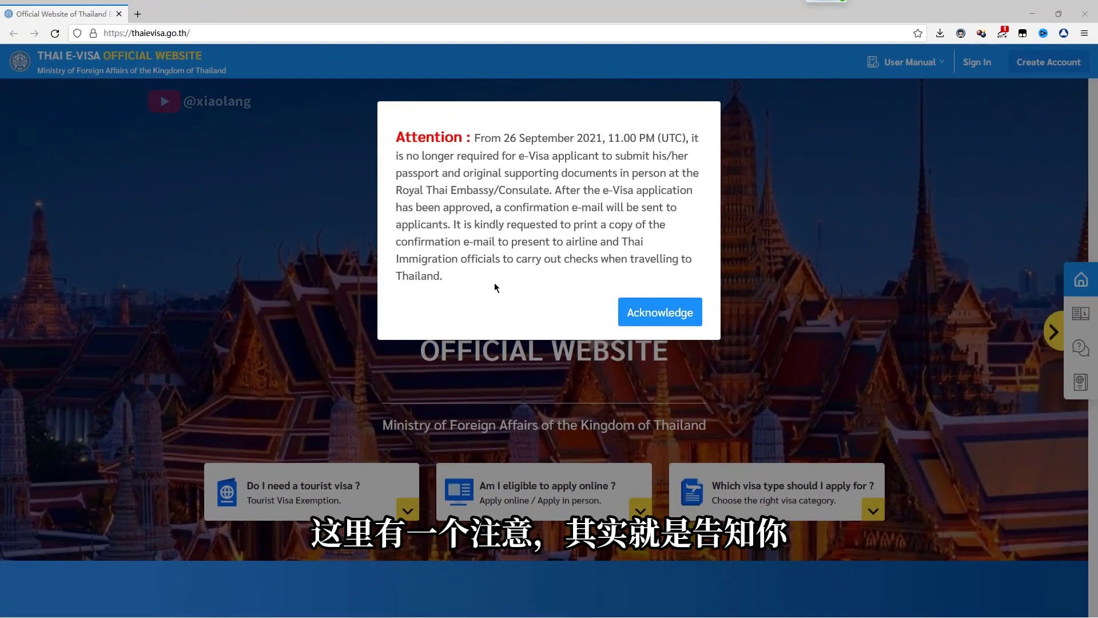
Read the attention notice, then start the tourist-visa check with China as the travel document country.
left_click_drag(494, 282, 488, 149)
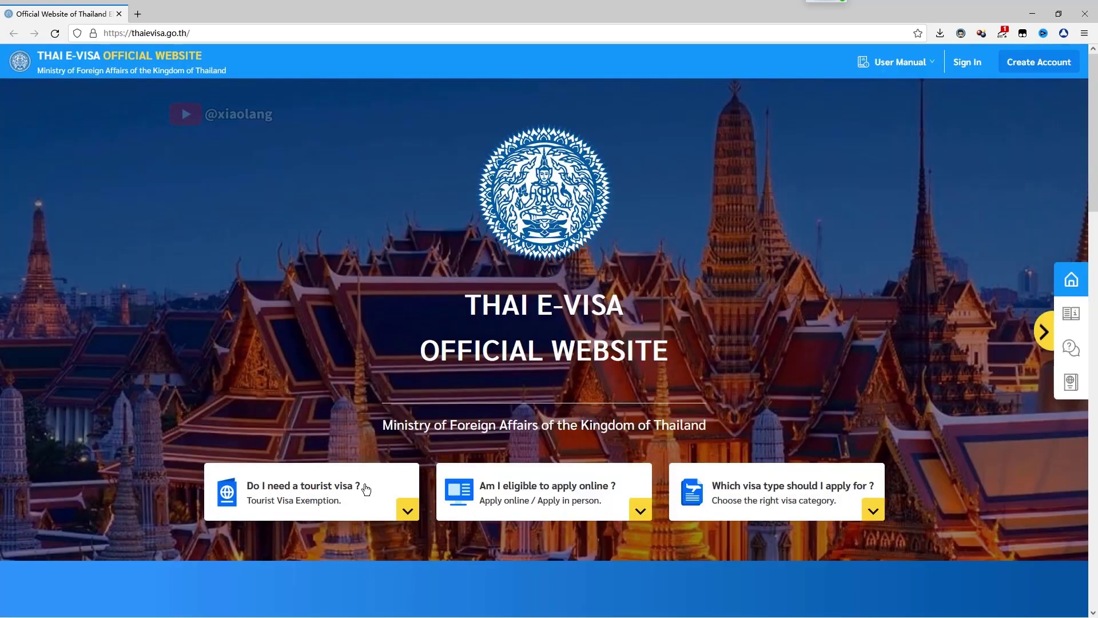
left_click(366, 489)
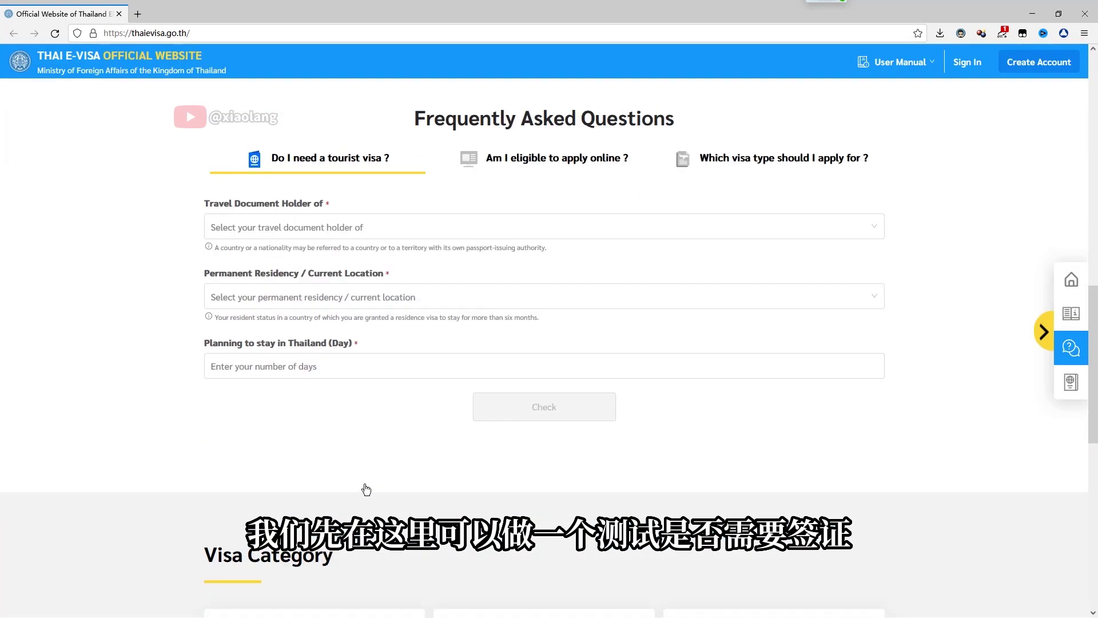
left_click(278, 234)
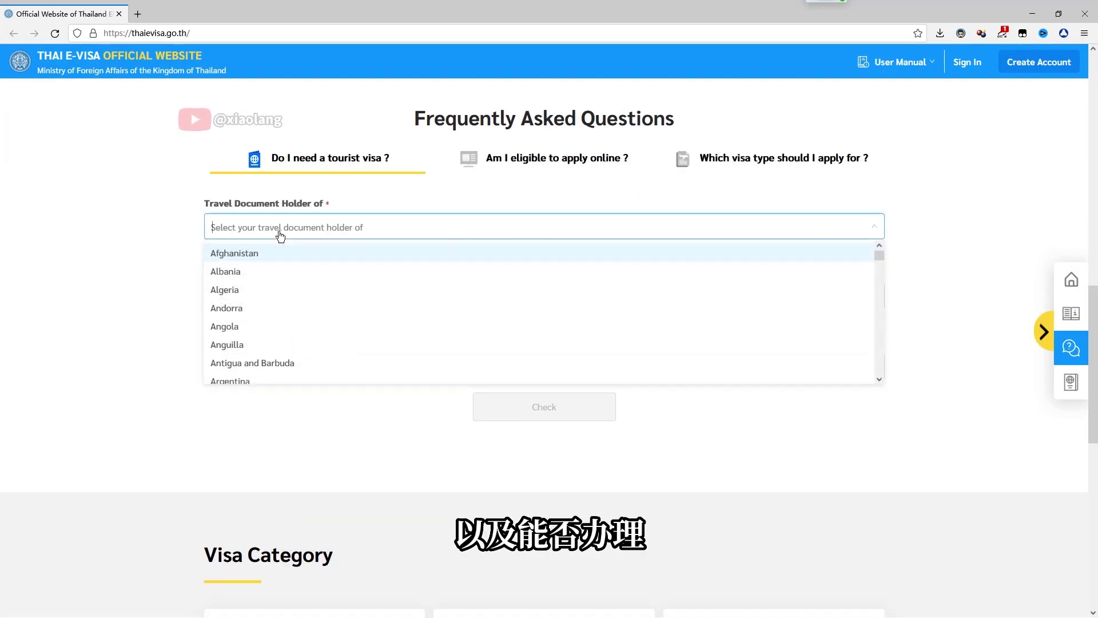
scroll(267, 312, "down", 6)
scroll(268, 312, "down", 6)
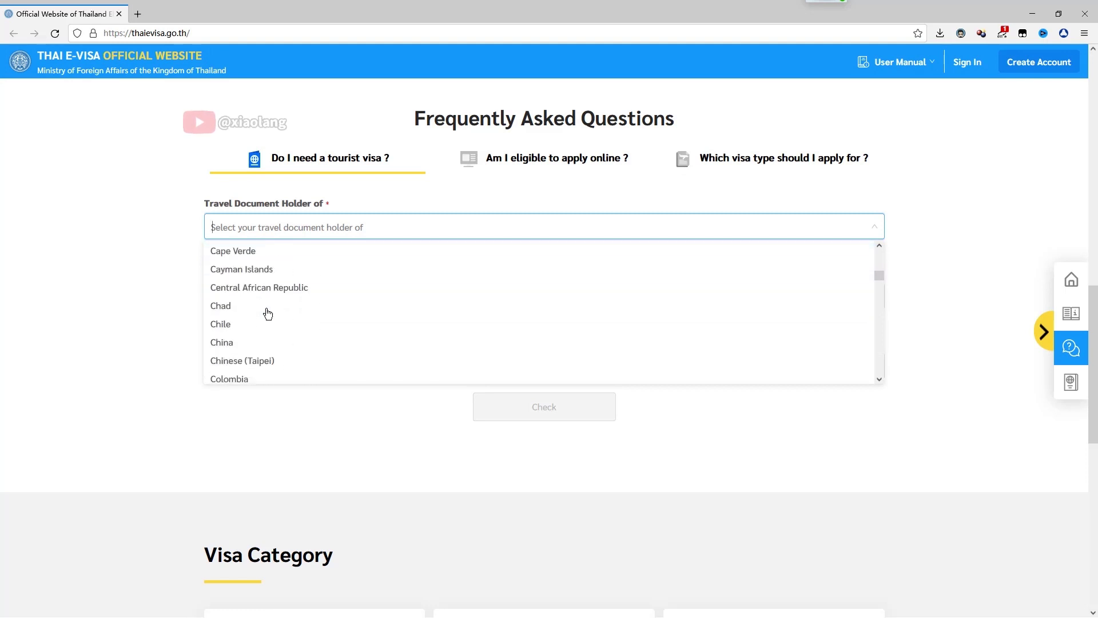
key("Down")
key("Down")
key("Return")
Set residence to China and a 45-day stay, check the result, then view online eligibility.
left_click(258, 297)
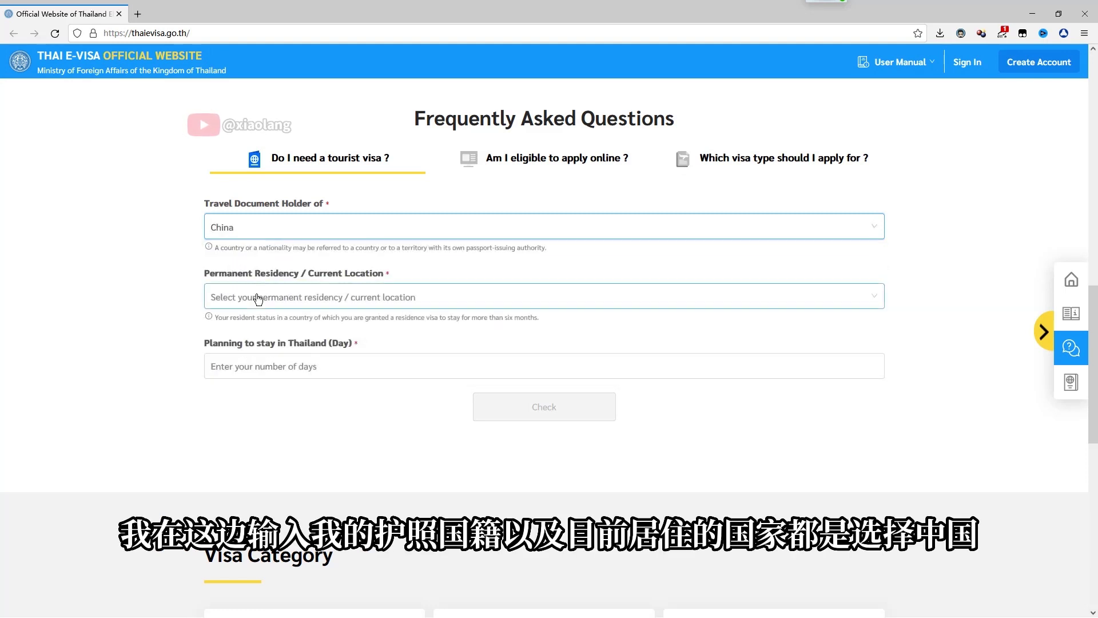
scroll(254, 403, "down", 5)
scroll(253, 401, "down", 8)
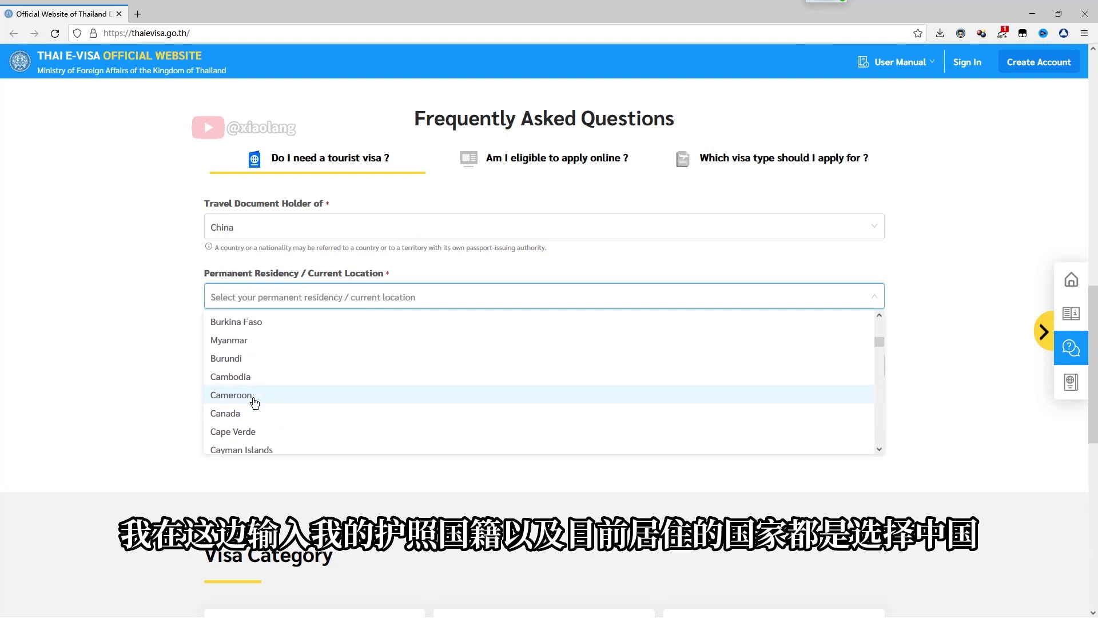
left_click(246, 350)
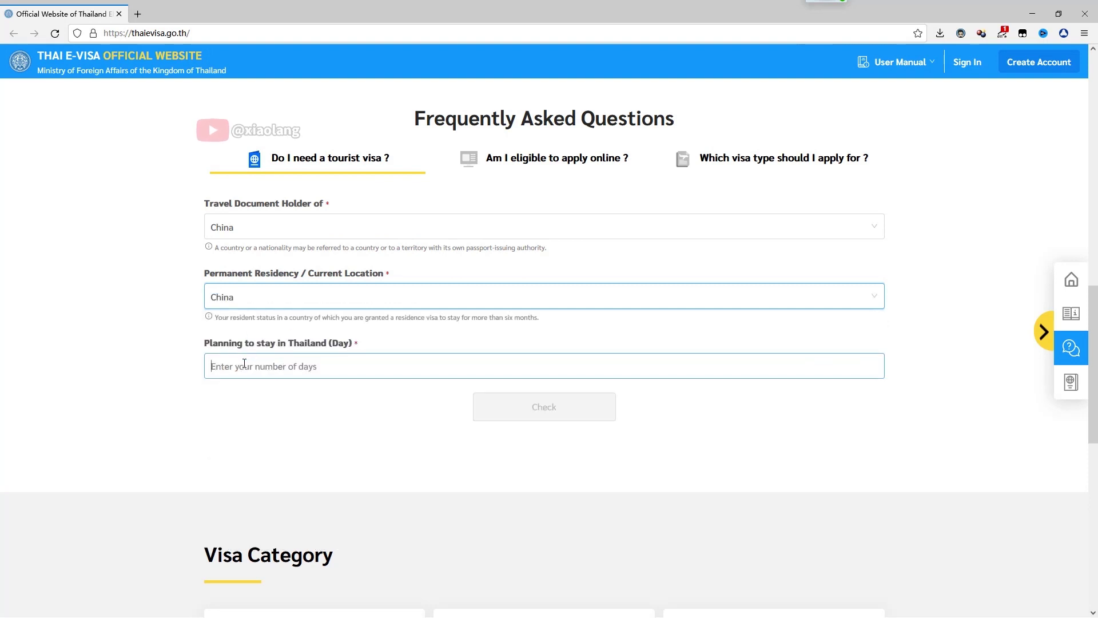
left_click(244, 365)
type("45")
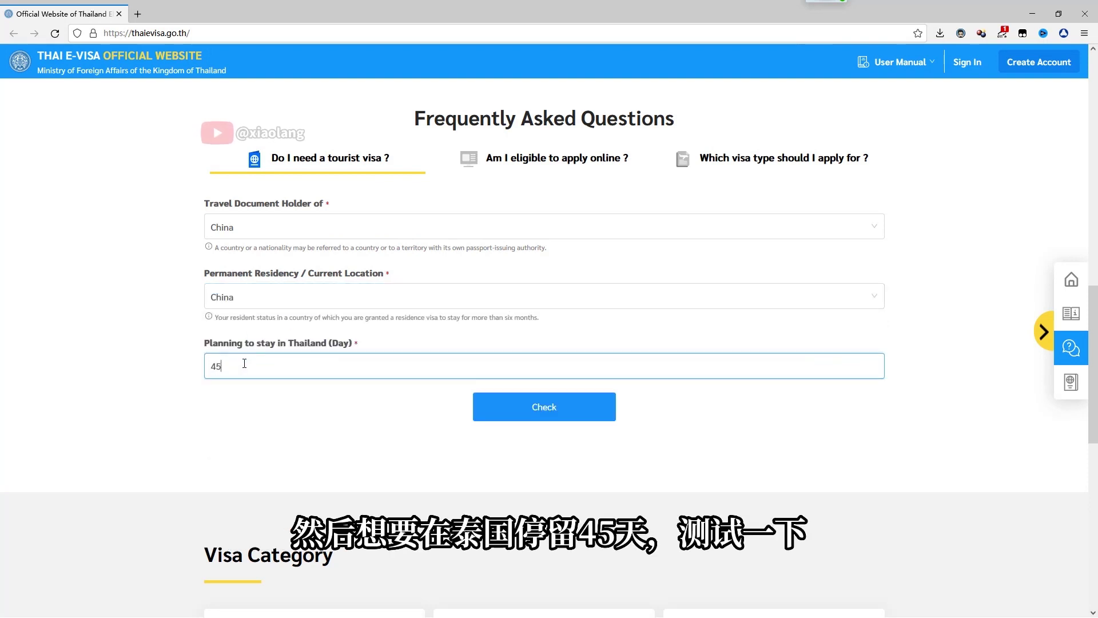
left_click(536, 408)
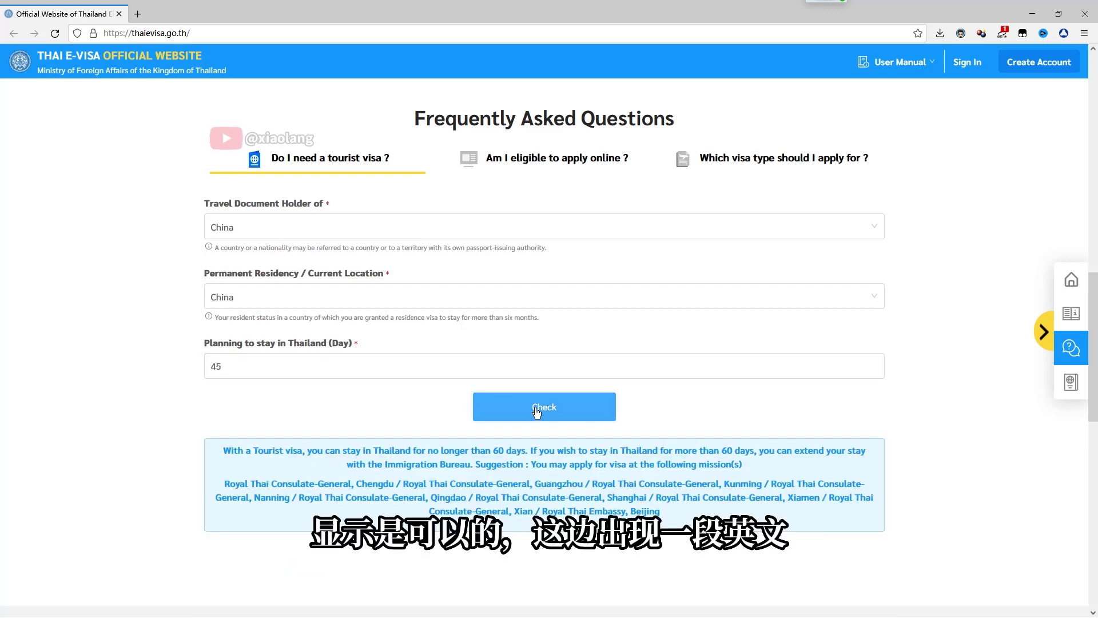
left_click_drag(664, 510, 740, 362)
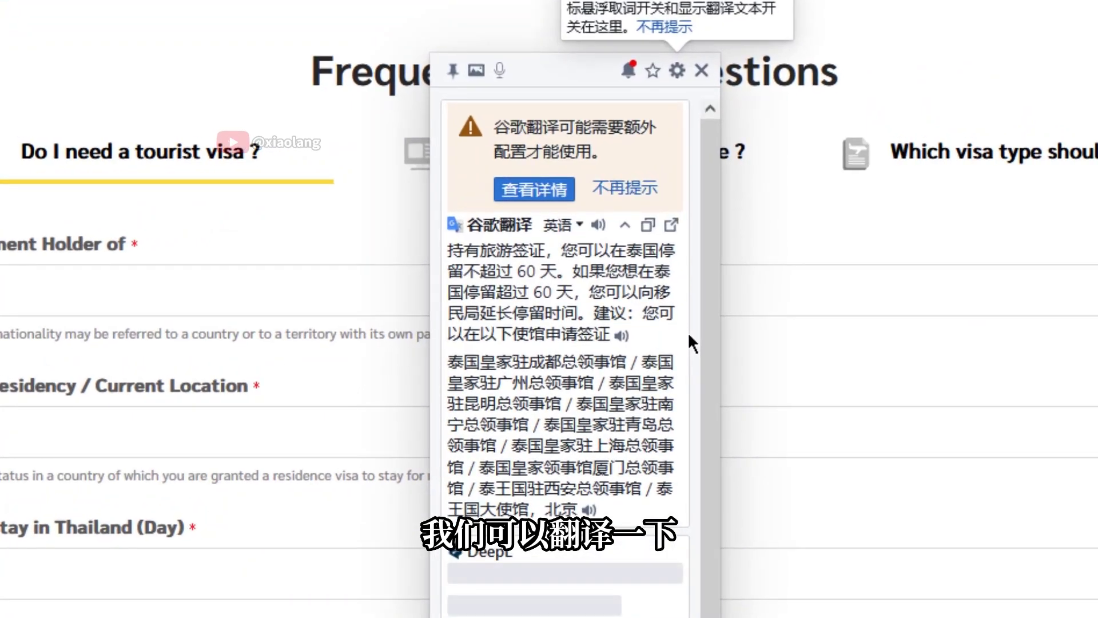
left_click(601, 148)
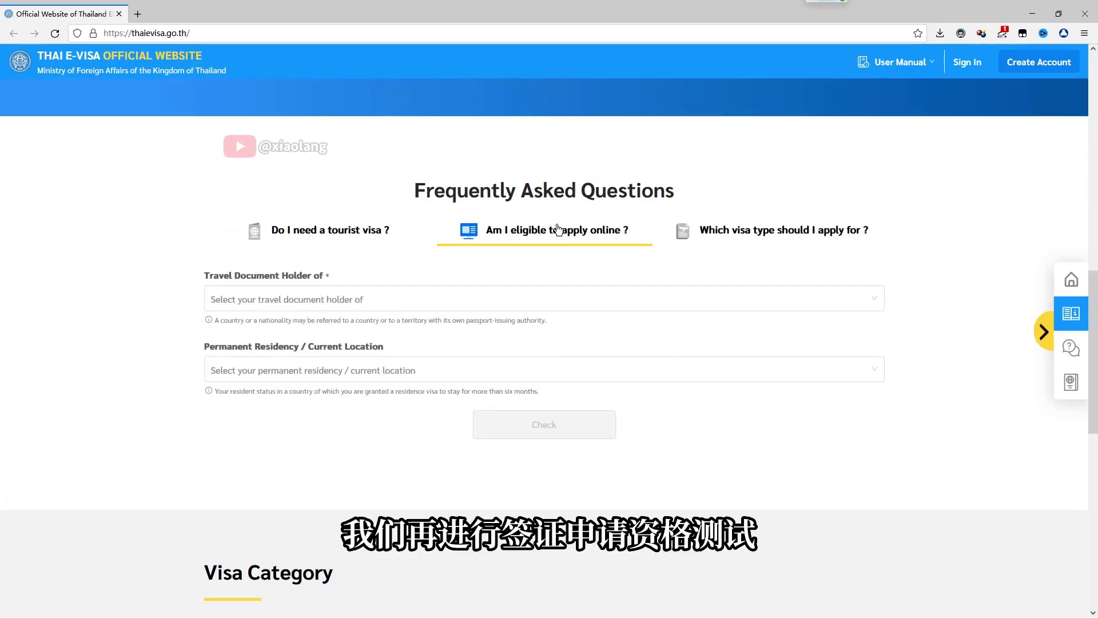
Check online eligibility for a China passport holder residing in China.
left_click(286, 297)
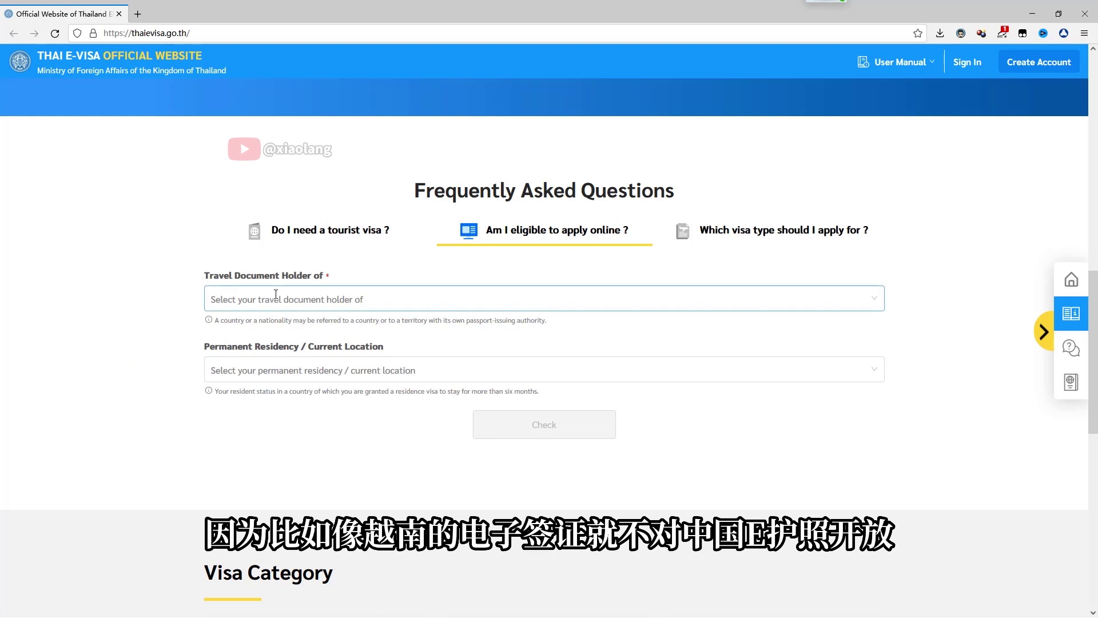
scroll(292, 382, "down", 5)
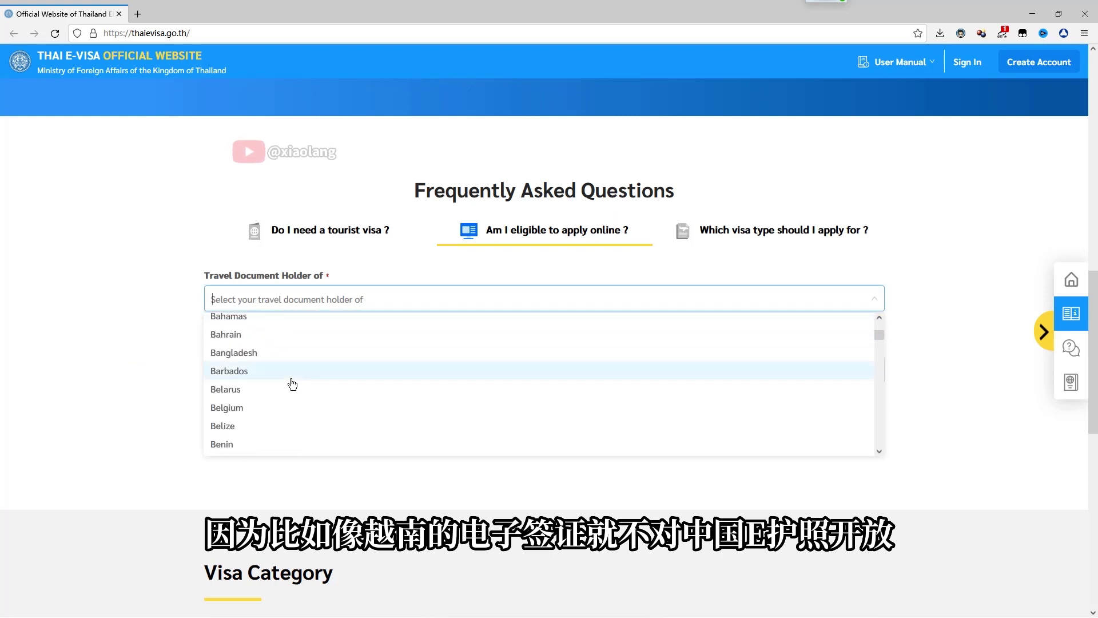
scroll(292, 383, "down", 3)
scroll(278, 388, "down", 5)
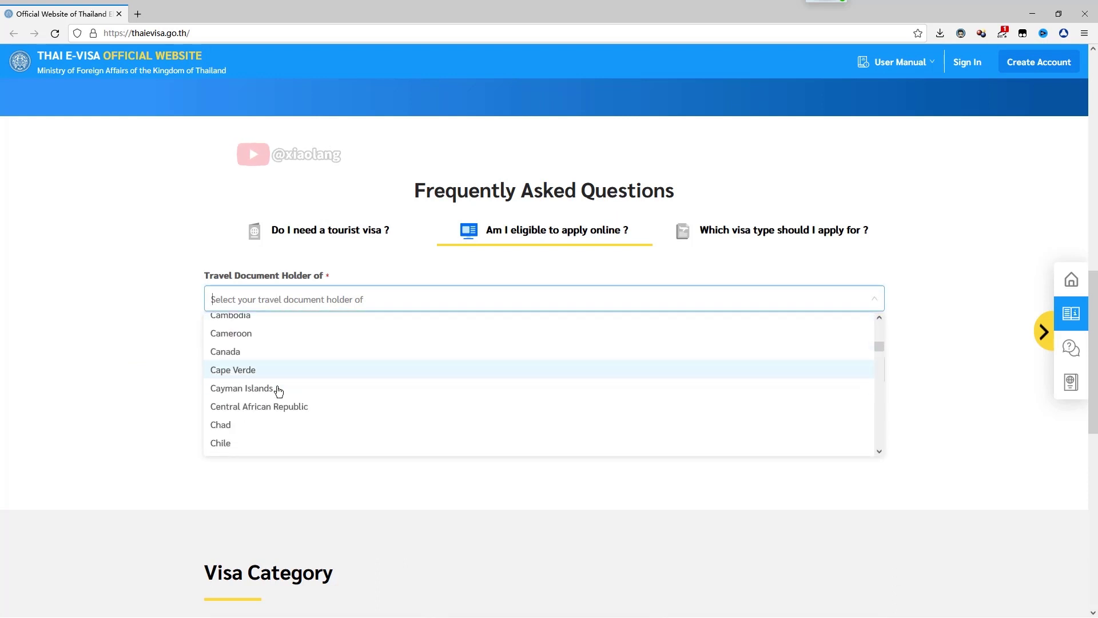
scroll(251, 395, "down", 1)
left_click(228, 413)
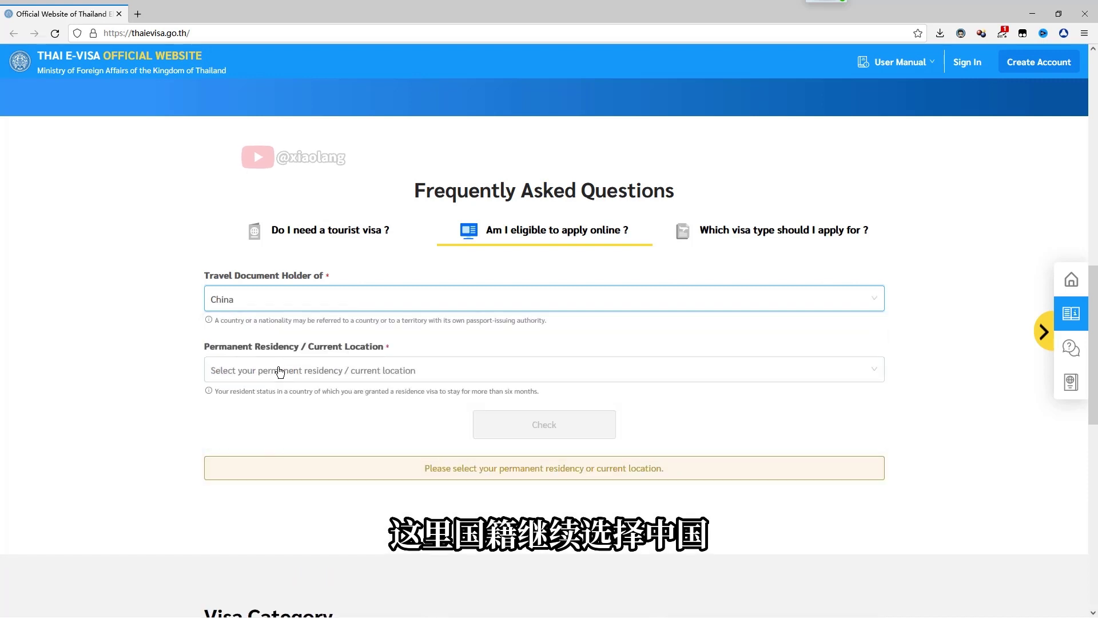
left_click(286, 373)
scroll(262, 423, "down", 10)
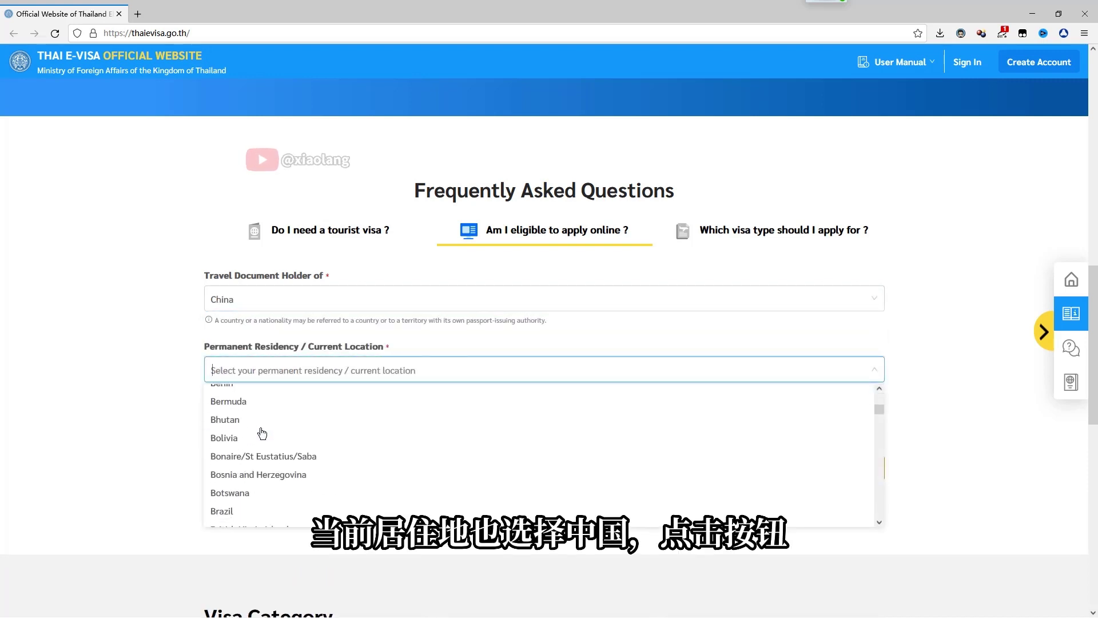
left_click(355, 483)
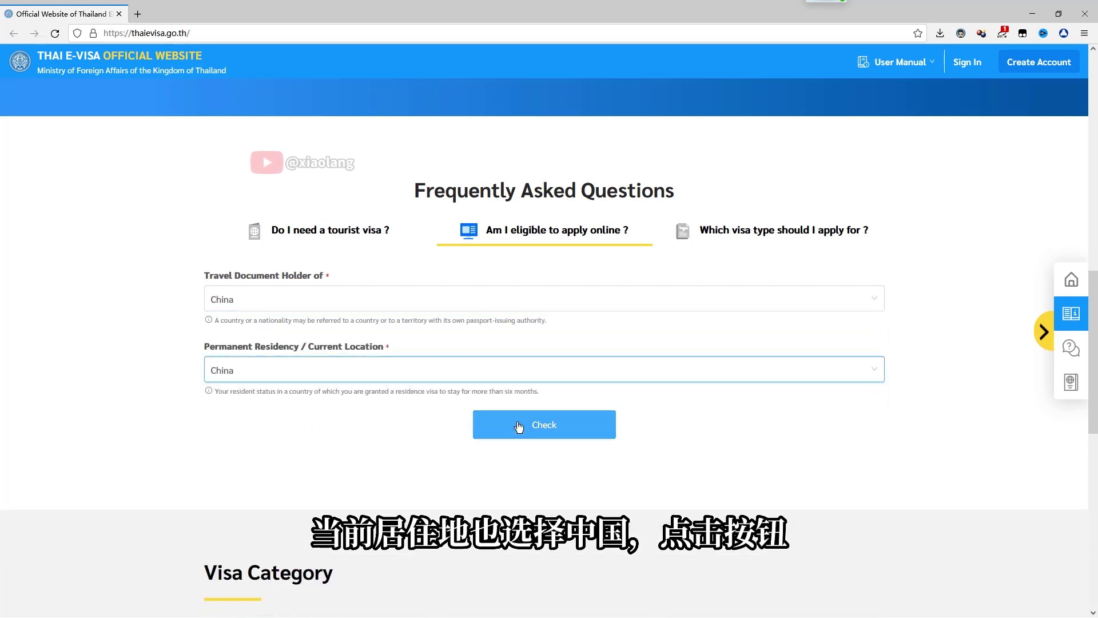
left_click(530, 423)
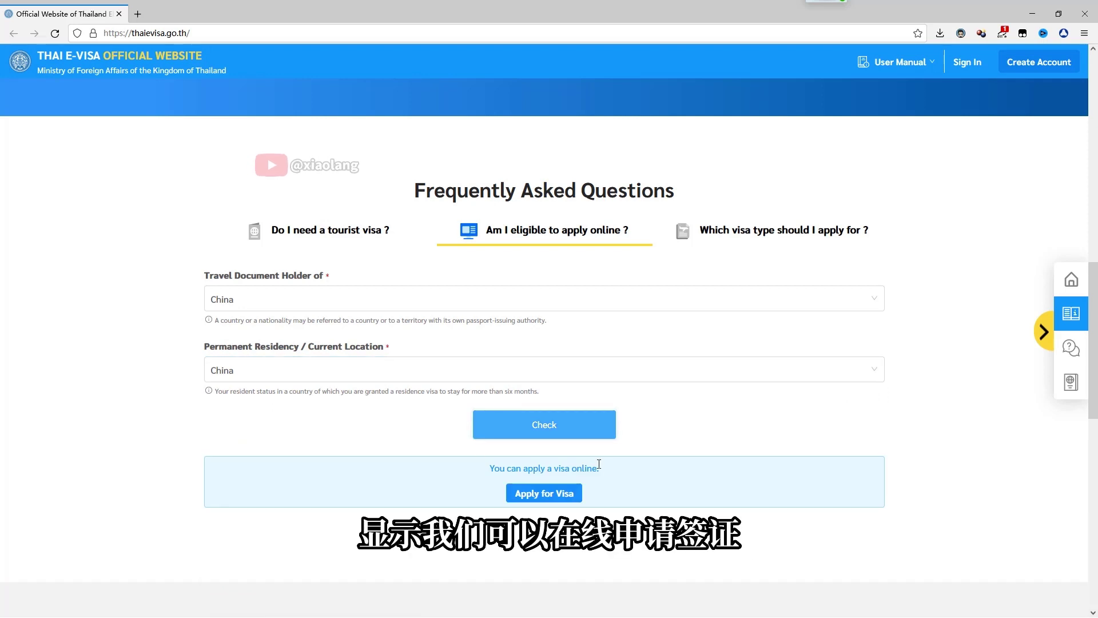
Find the visa type for Ordinary Passport and Tourism / Leisure, then start applying online.
left_click(742, 237)
left_click(326, 300)
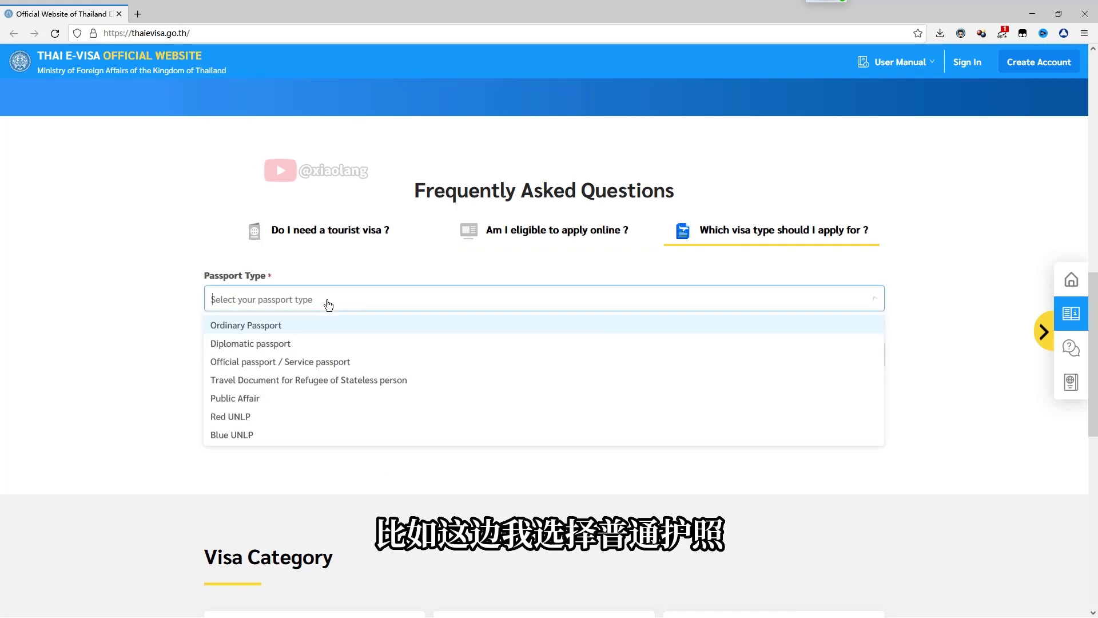
scroll(193, 404, "down", 1)
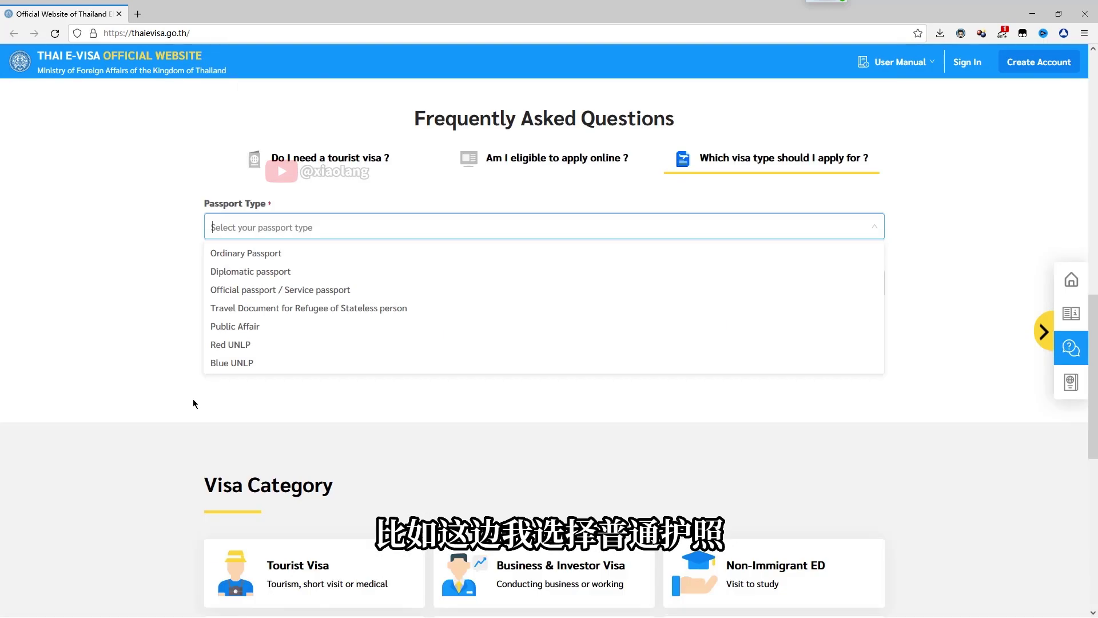
left_click(273, 253)
left_click(266, 284)
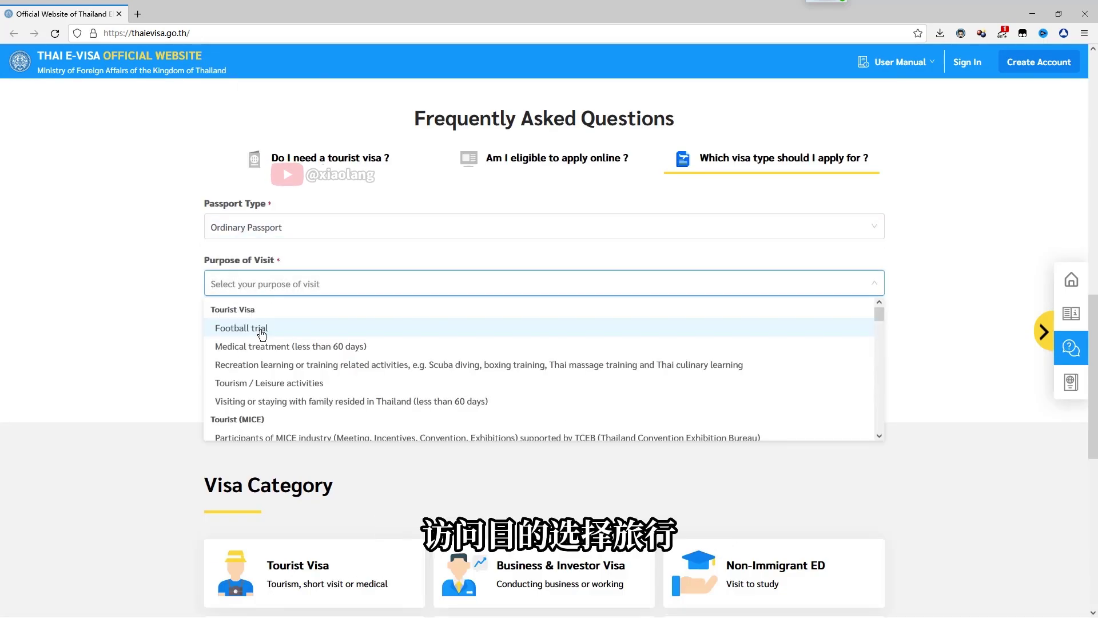
left_click(280, 384)
left_click(549, 344)
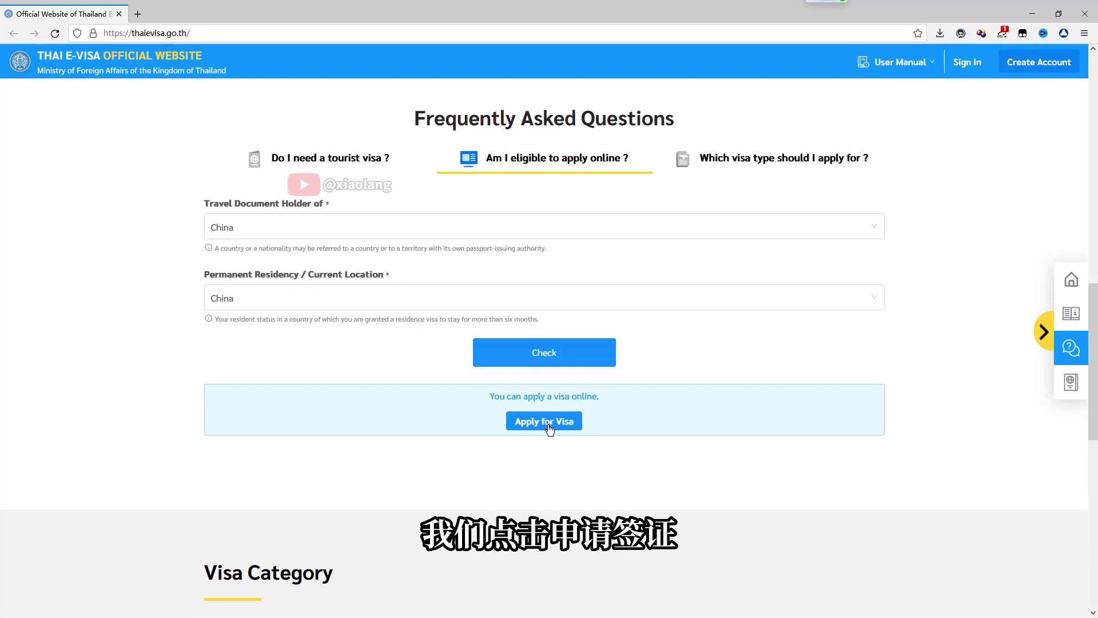
left_click(544, 425)
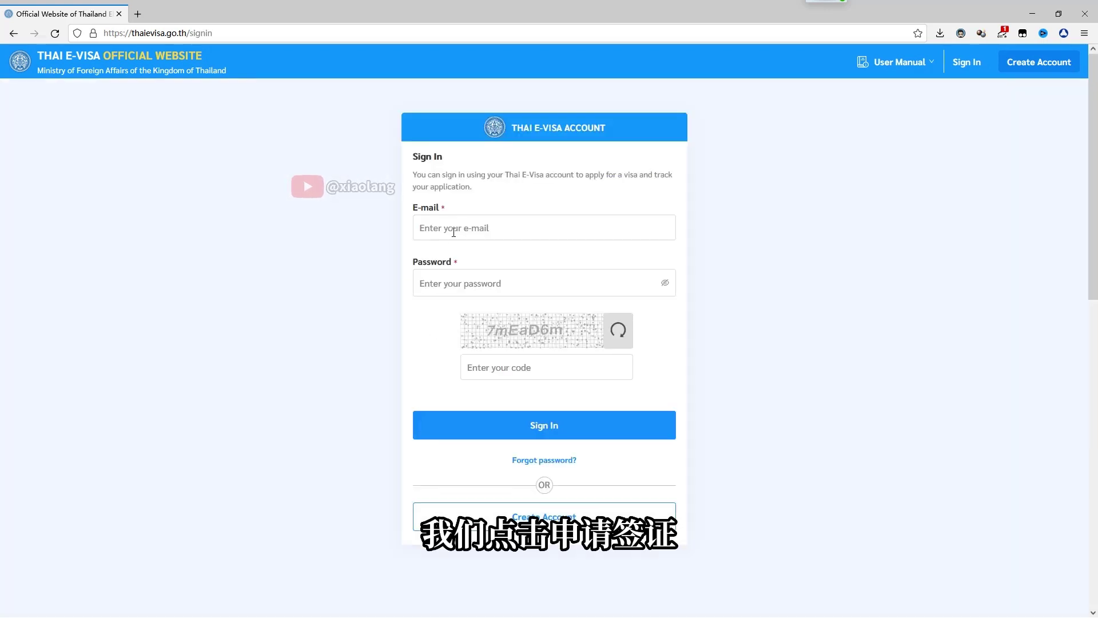
Register a new account with the applicant's e-mail and accept the terms.
left_click(544, 517)
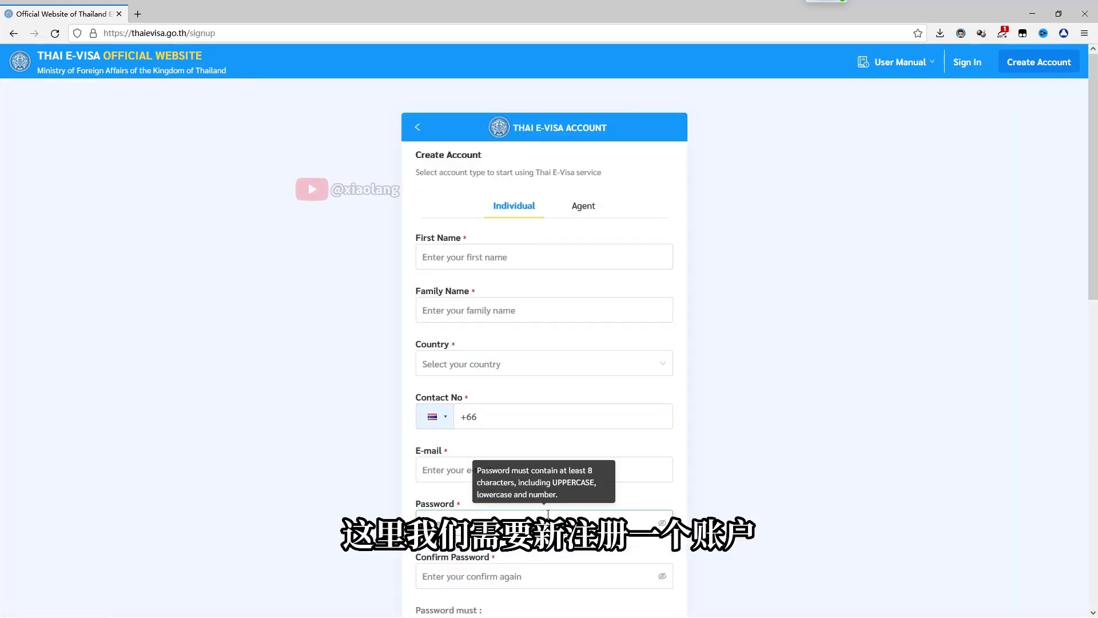
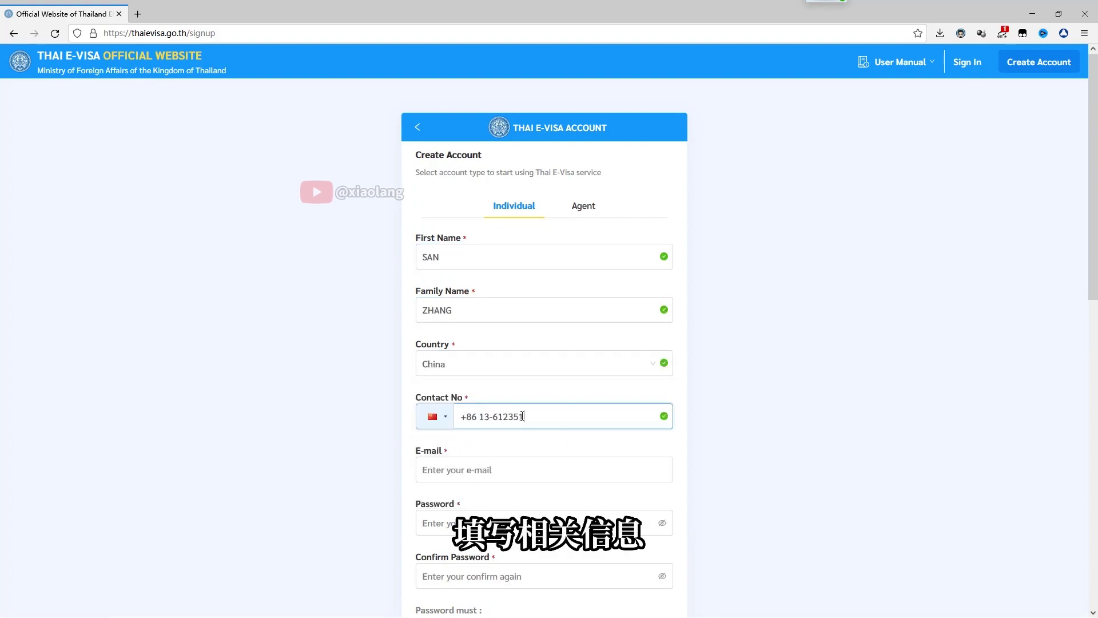
scroll(504, 481, "down", 5)
left_click(435, 403)
left_click(503, 477)
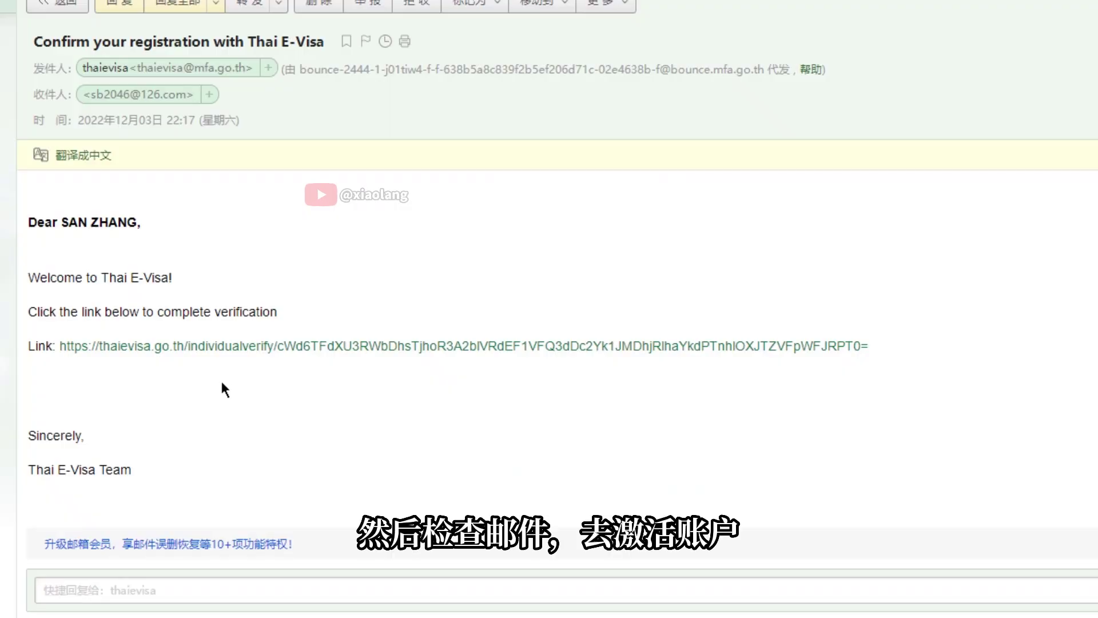
Verify the account e-mail by entering the security code from the verification link.
left_click(223, 346)
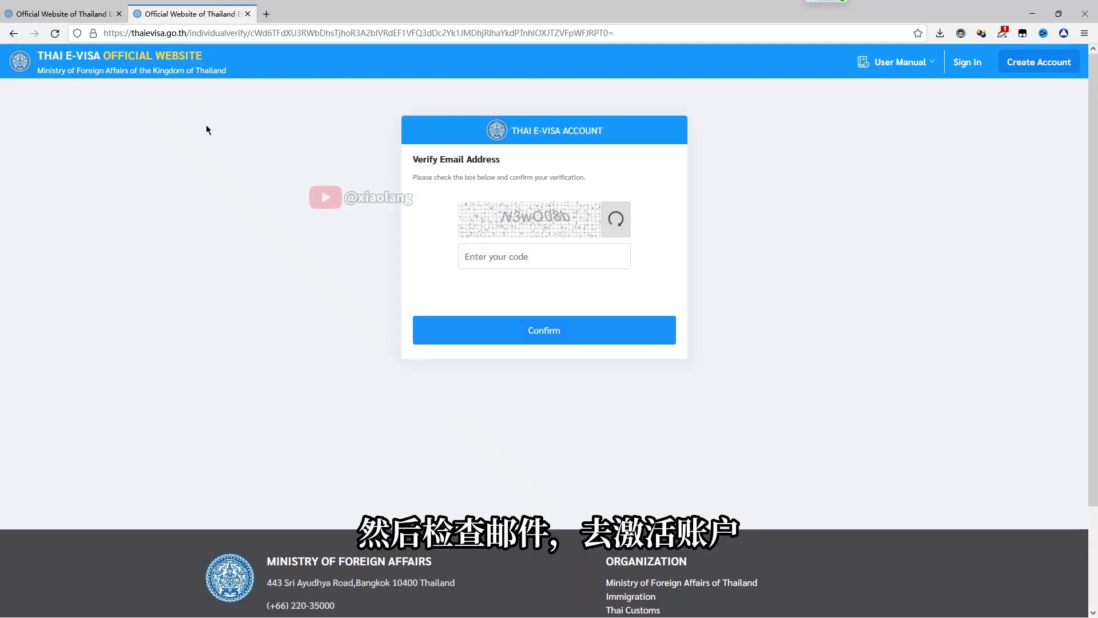
left_click(466, 255)
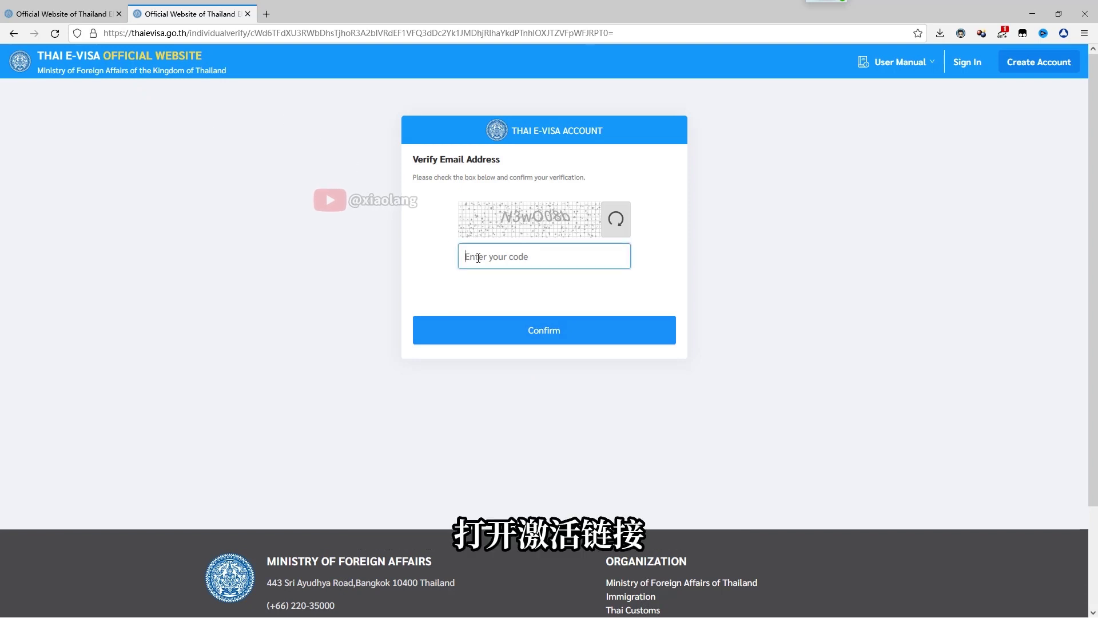
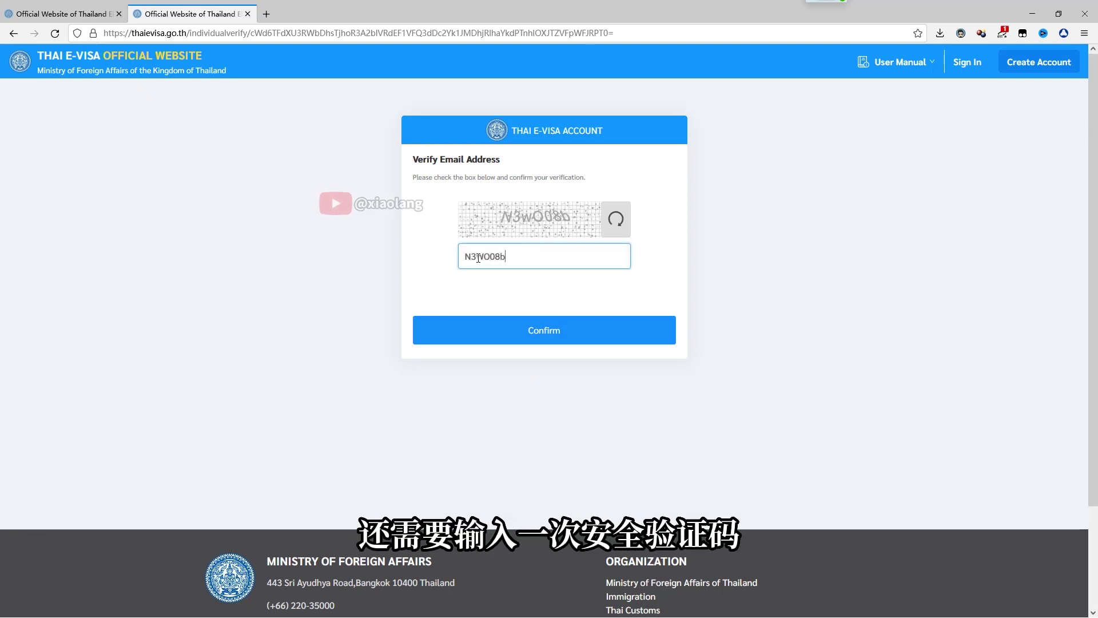
left_click(522, 320)
Sign in with the account e-mail, password and verification code.
left_click(485, 229)
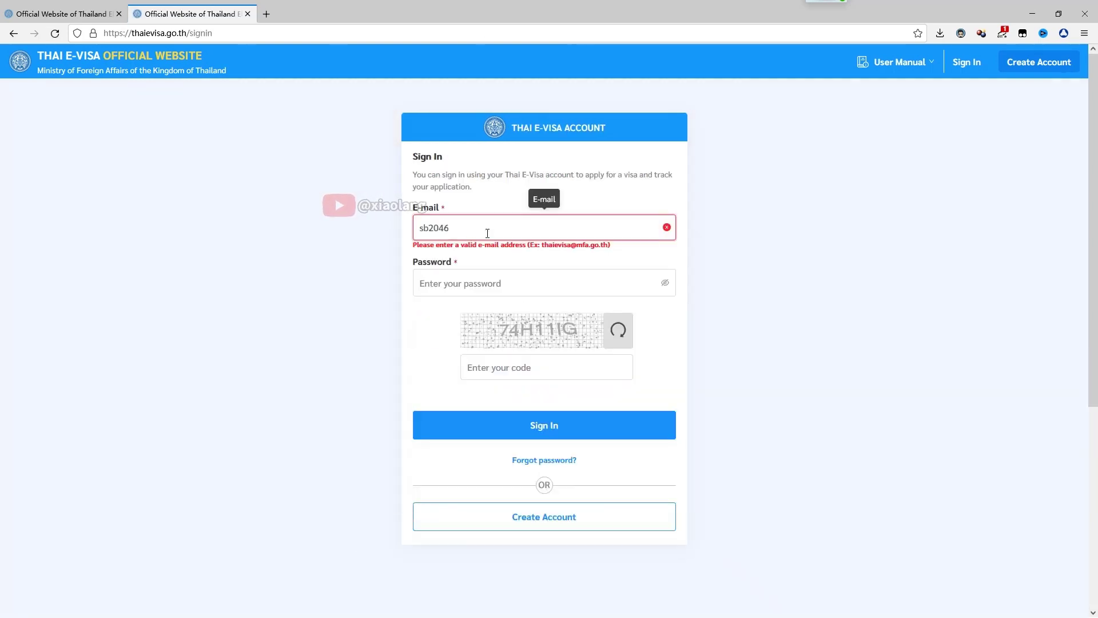
key("Tab")
type("••••••••••••••")
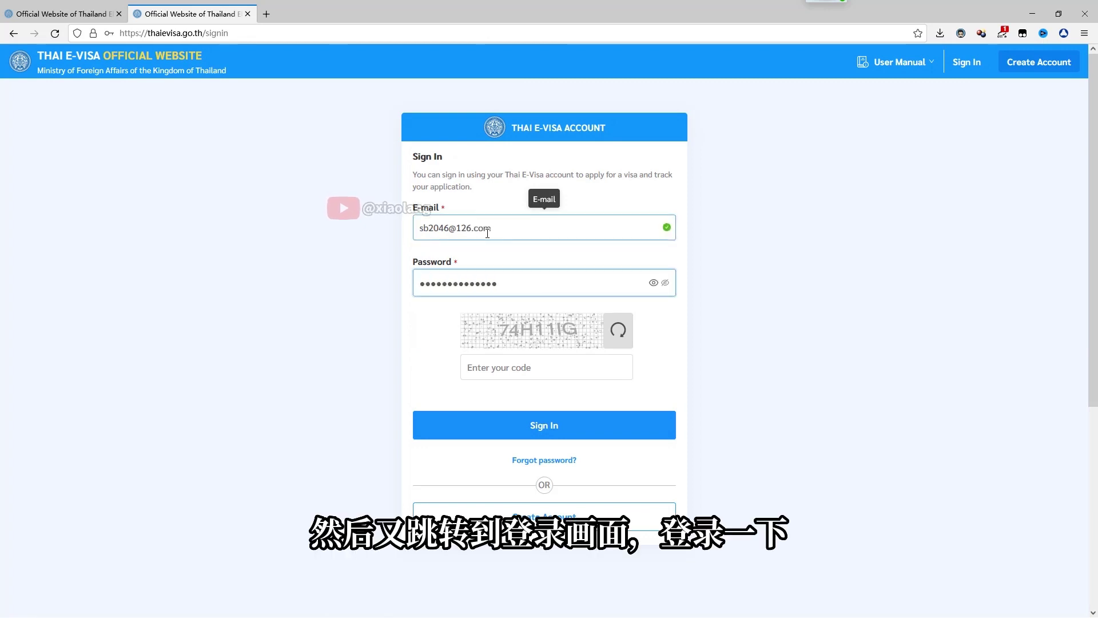
left_click(528, 366)
key("Return")
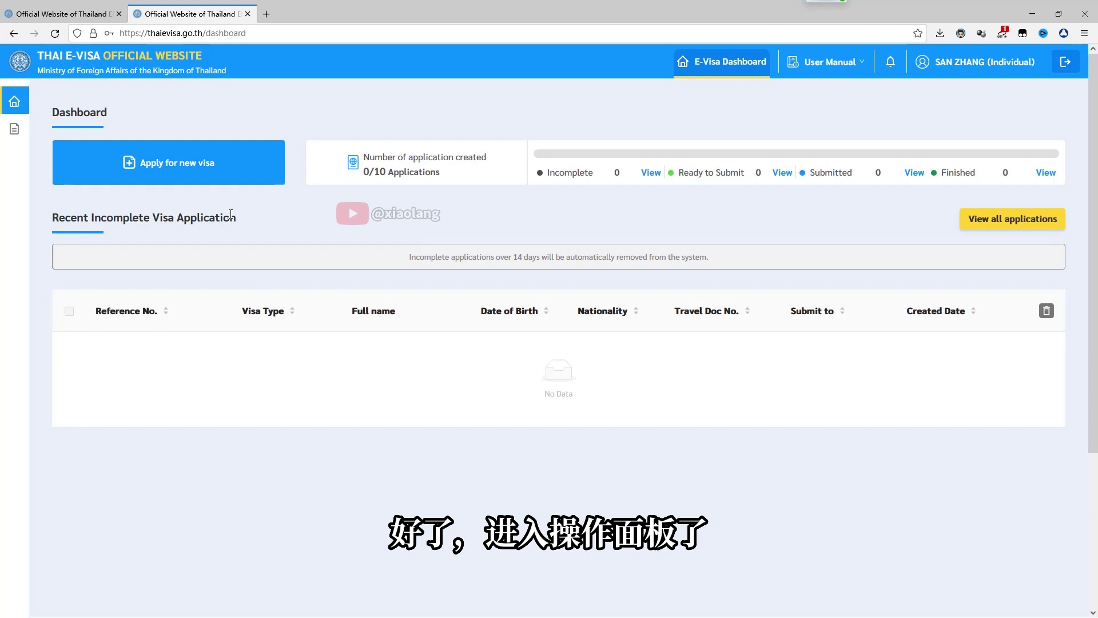
Start a new visa application with China as passport country and permanent residency.
left_click(207, 175)
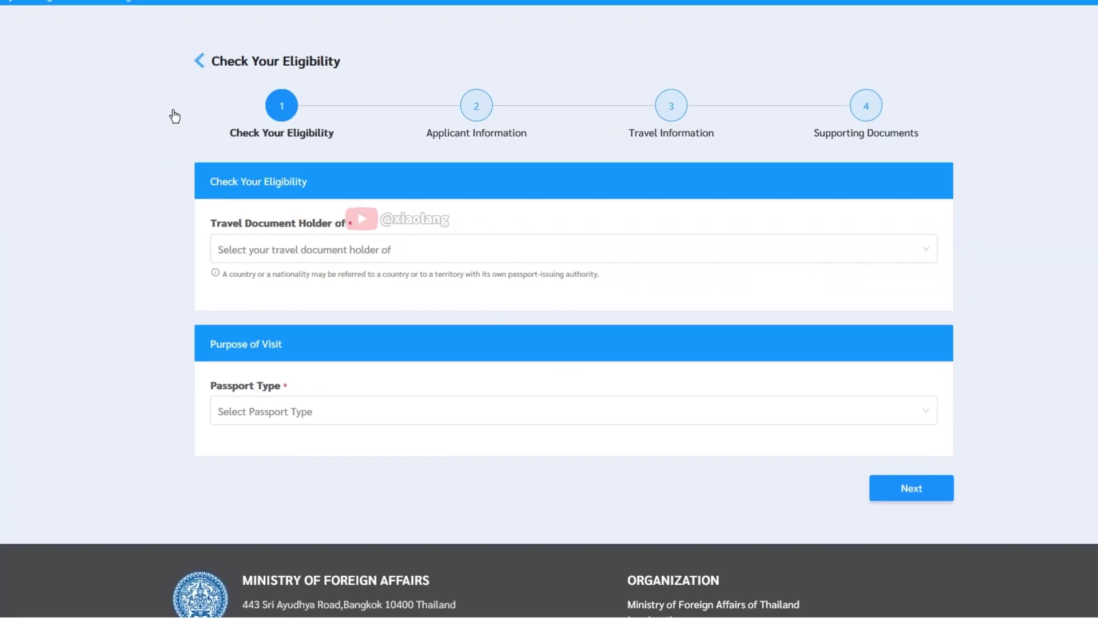
left_click(288, 276)
scroll(274, 368, "down", 12)
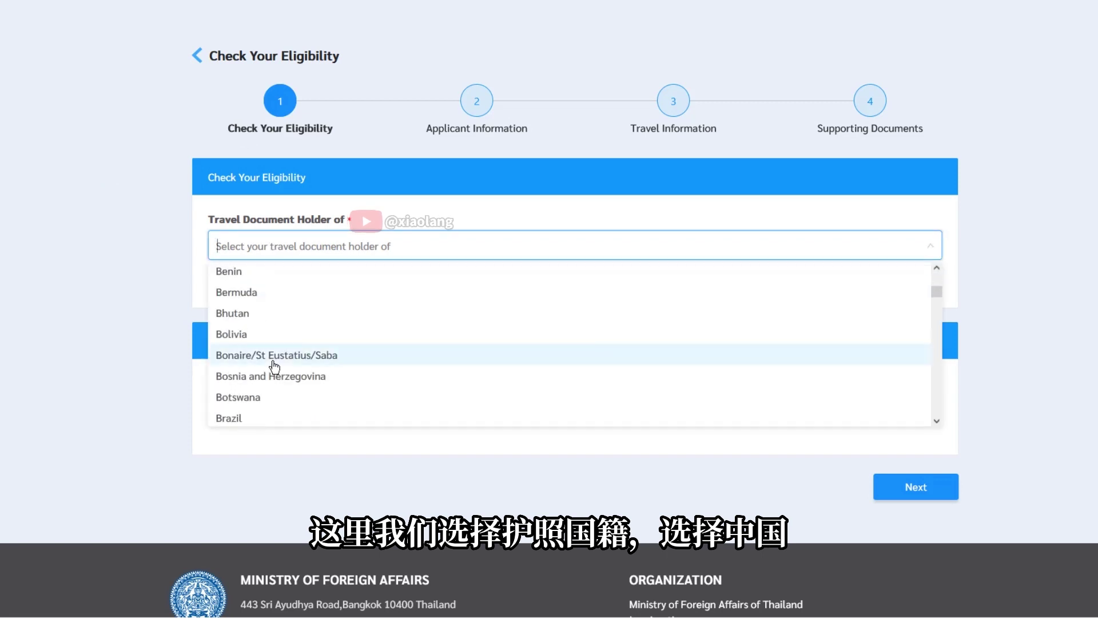
left_click(273, 361)
left_click(272, 339)
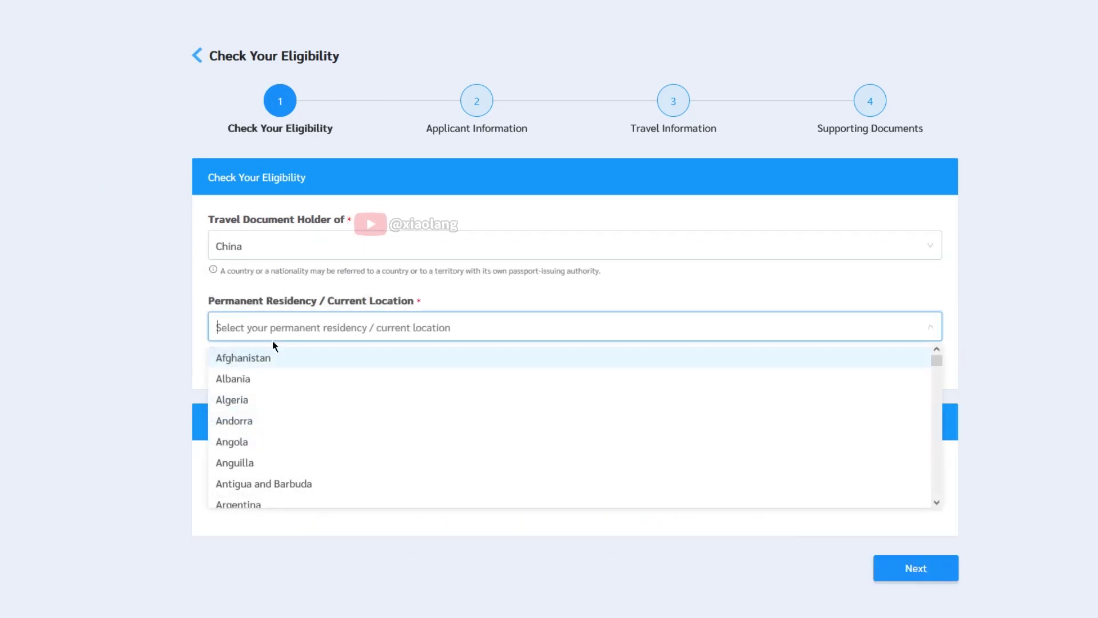
scroll(272, 338, "down", 4)
scroll(291, 215, "down", 3)
scroll(290, 215, "down", 8)
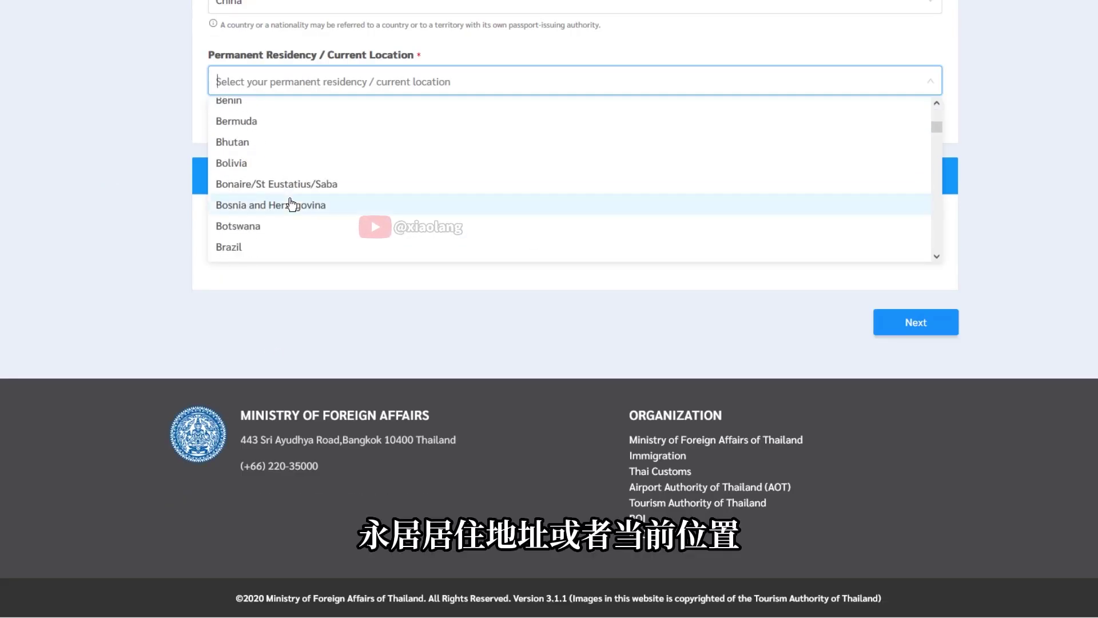
left_click(236, 257)
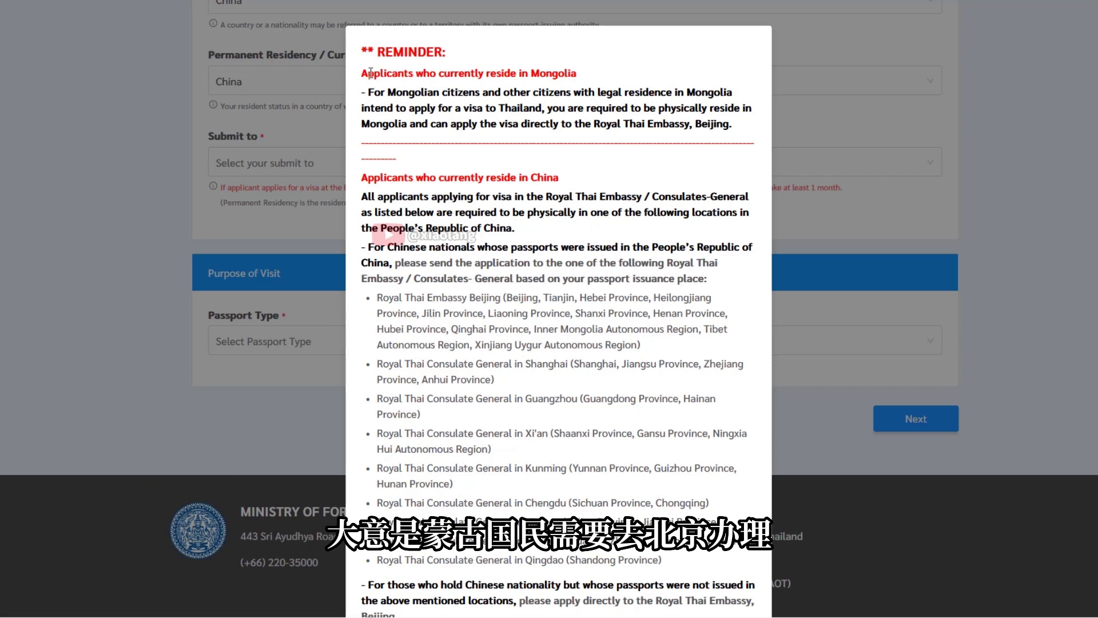
Dismiss the reminder notice and choose the Shanghai consulate-general for submission.
left_click_drag(374, 46, 716, 538)
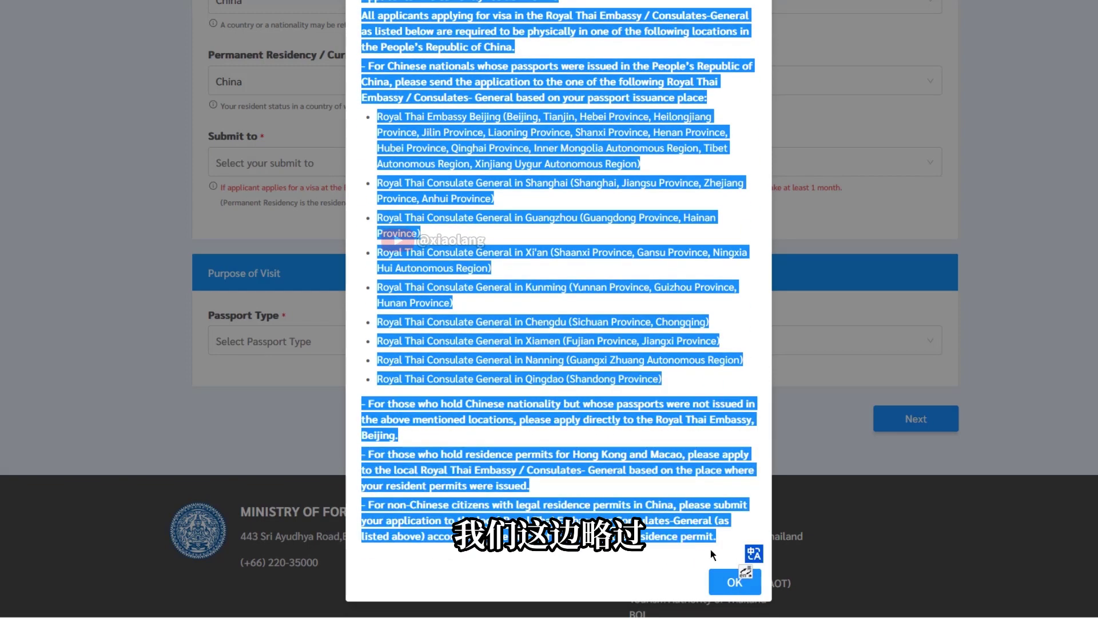
left_click(749, 574)
left_click(233, 165)
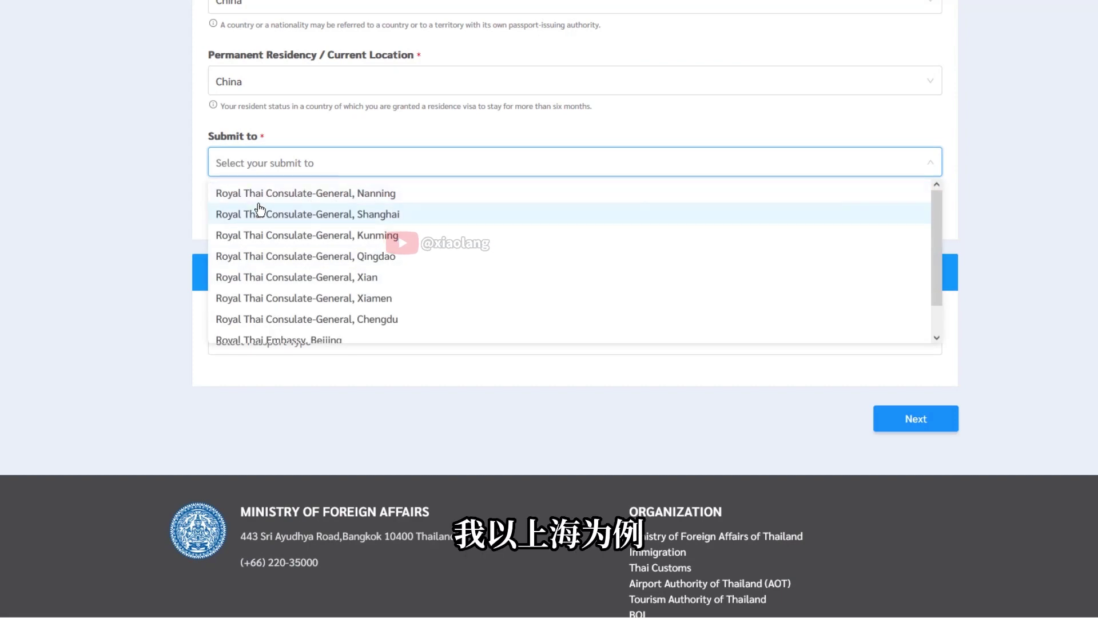
scroll(135, 361, "up", 3)
scroll(135, 360, "down", 3)
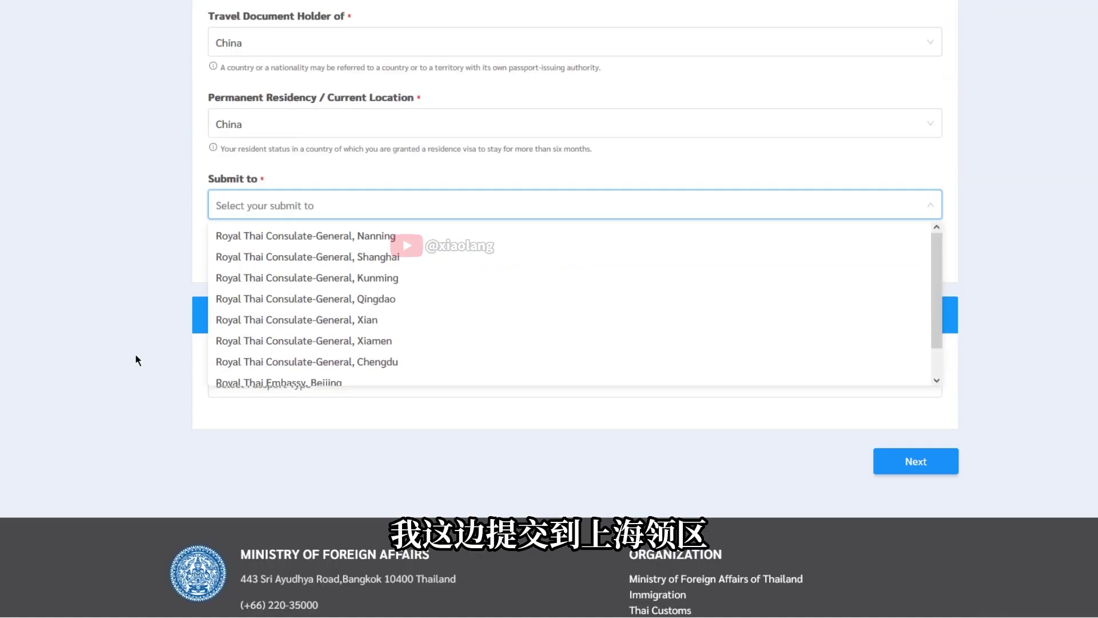
left_click(381, 221)
Select Ordinary Passport, Tourism / Leisure activities purpose, and Single entry.
left_click(263, 345)
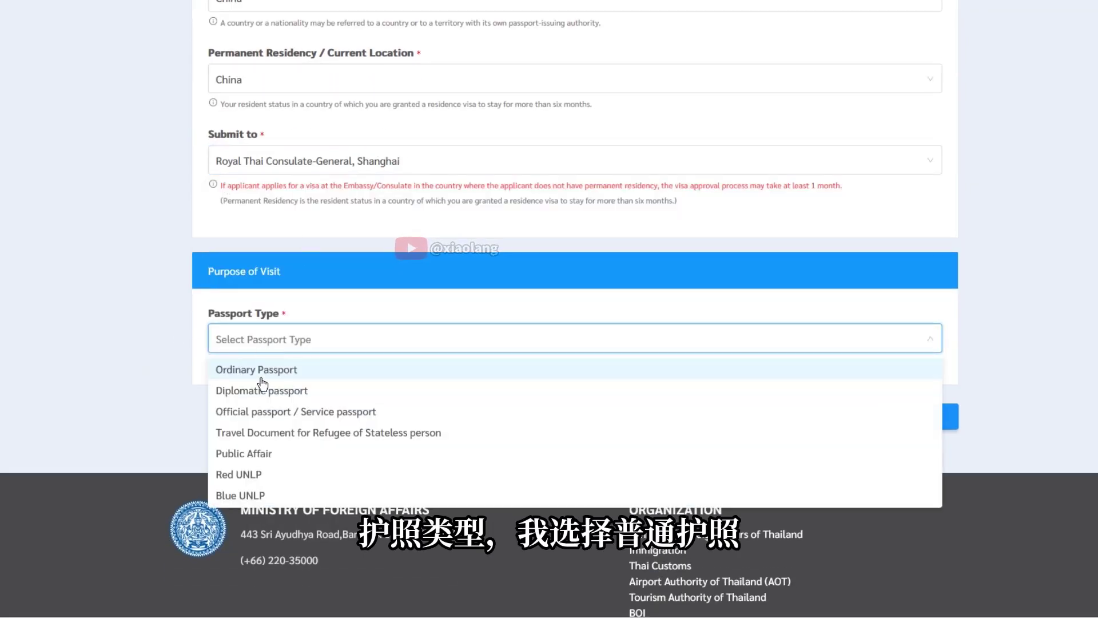
left_click(467, 369)
left_click(294, 402)
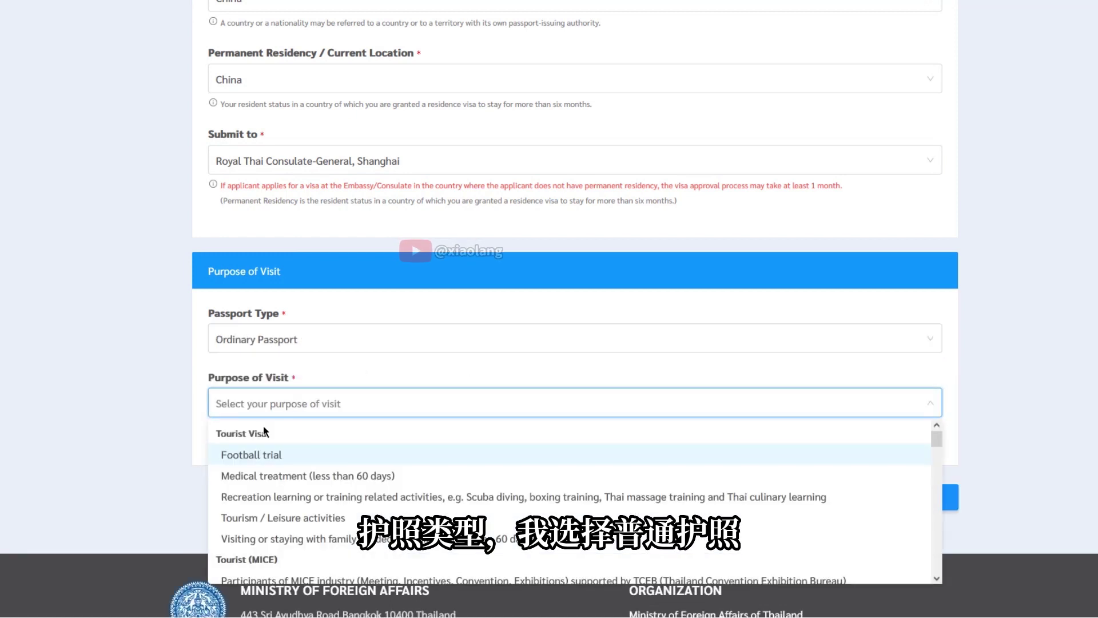
left_click(309, 520)
scroll(595, 448, "down", 6)
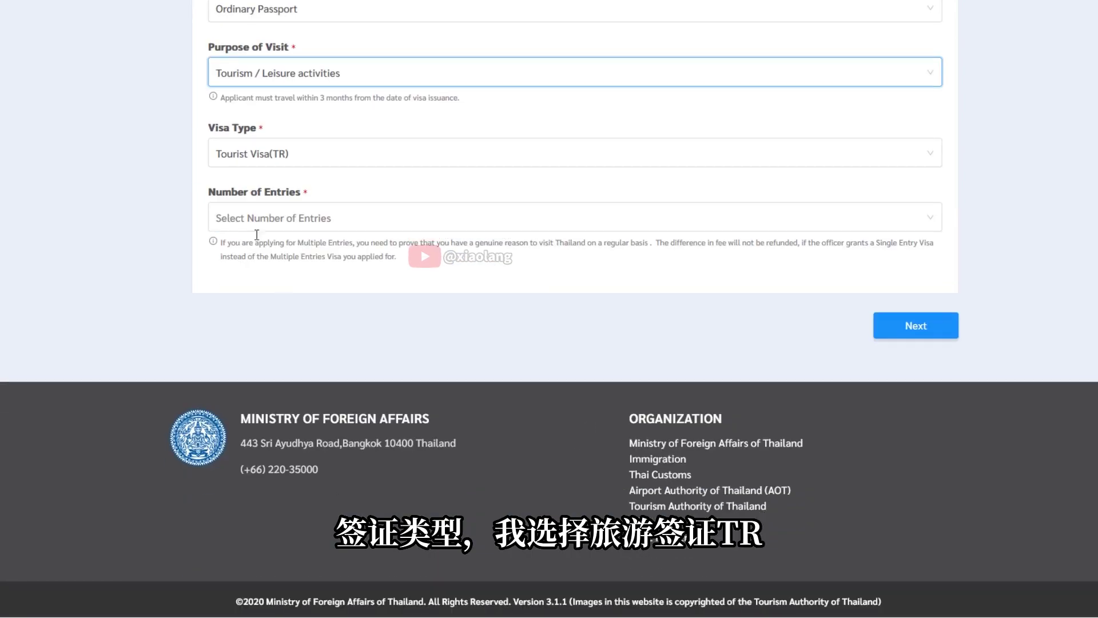
left_click(257, 224)
key("Return")
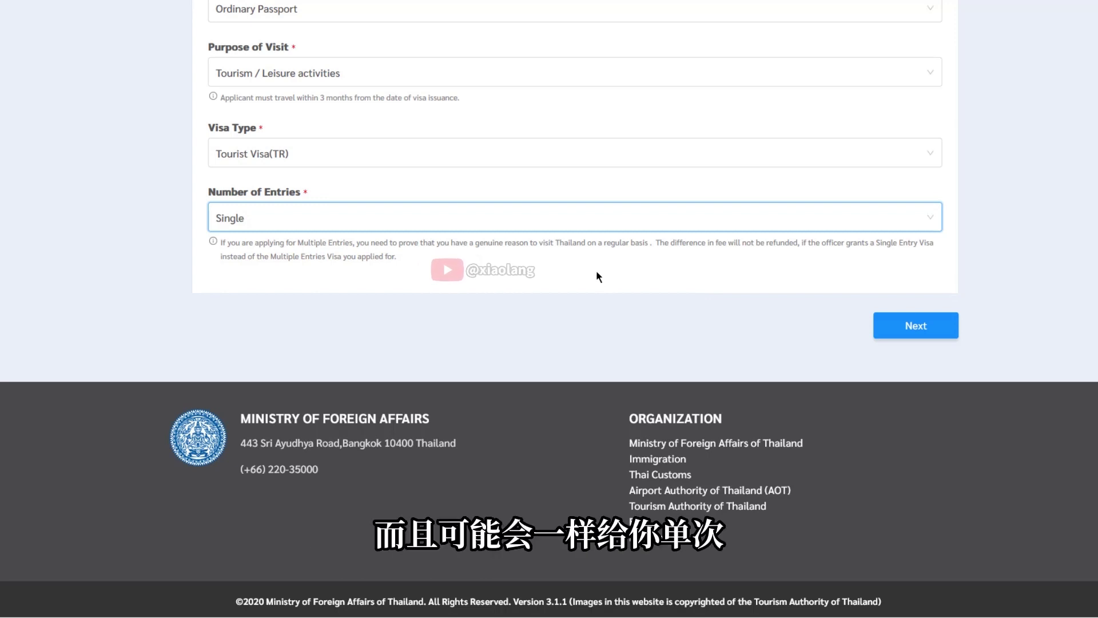
Move to Applicant Information and upload the sample passport biodata page.
left_click(894, 328)
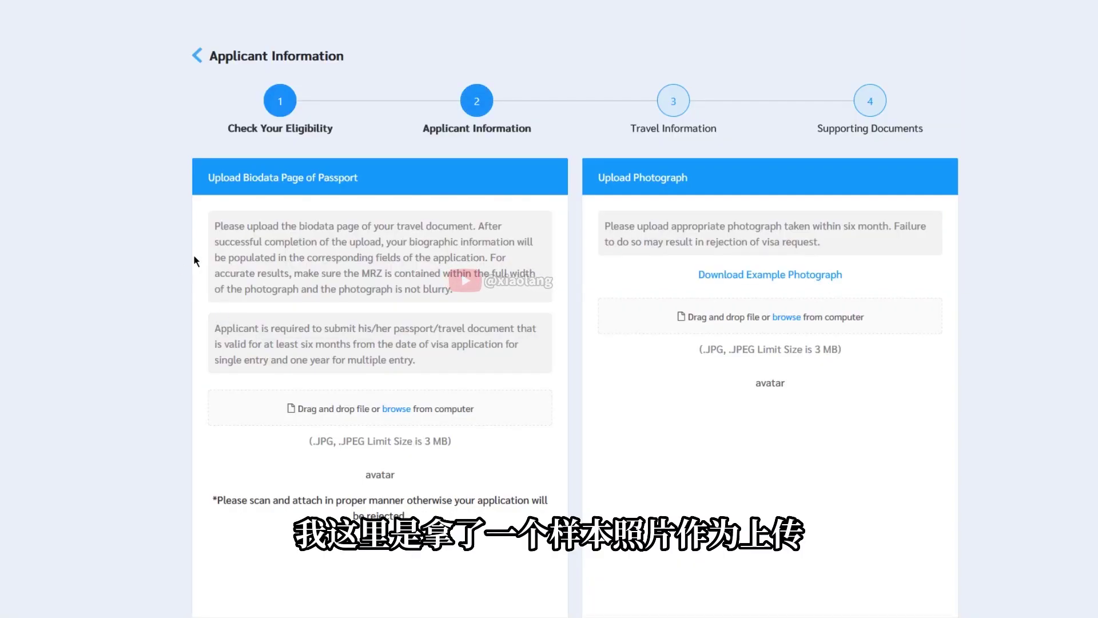
scroll(181, 270, "down", 2)
left_click(396, 326)
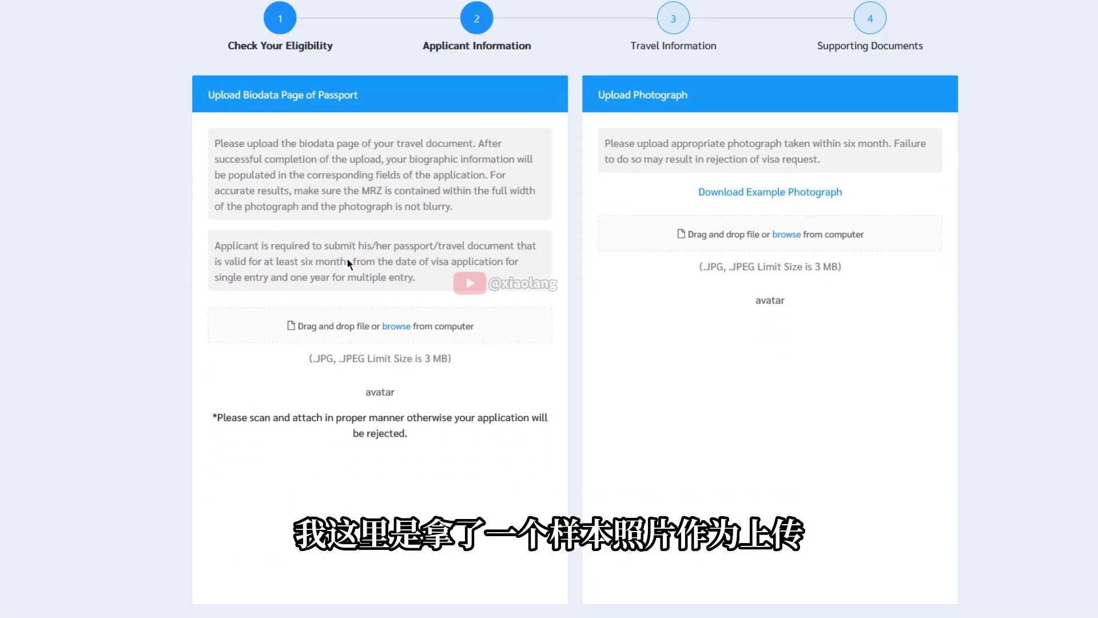
Review the scanned passport details, add them to the application, and reach personal information.
scroll(490, 277, "down", 4)
scroll(492, 275, "down", 2)
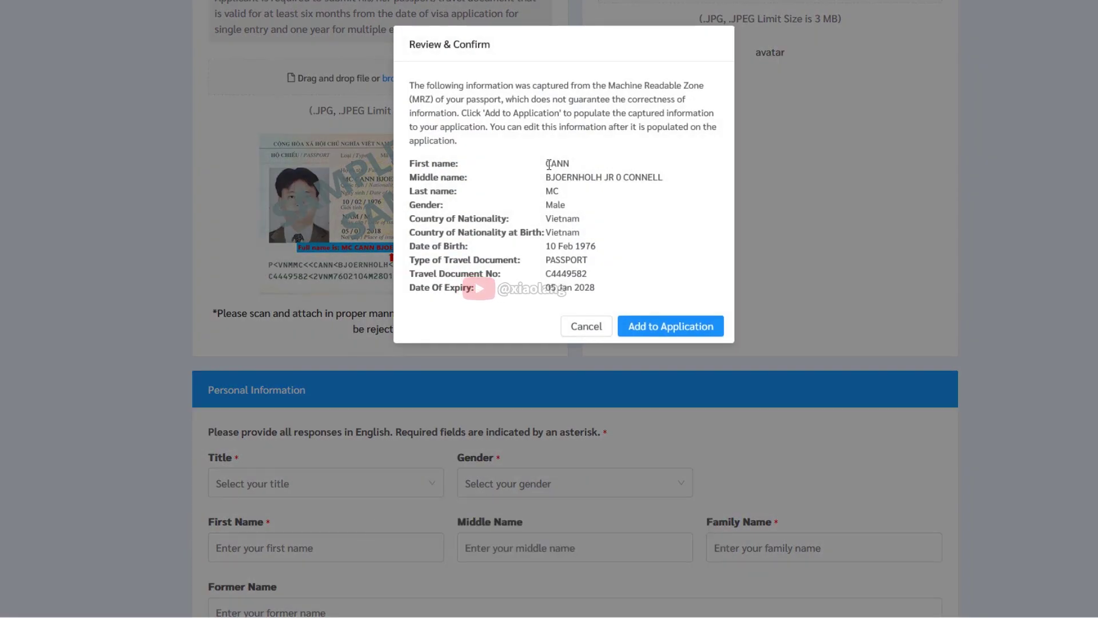
left_click_drag(545, 160, 597, 246)
left_click(600, 236)
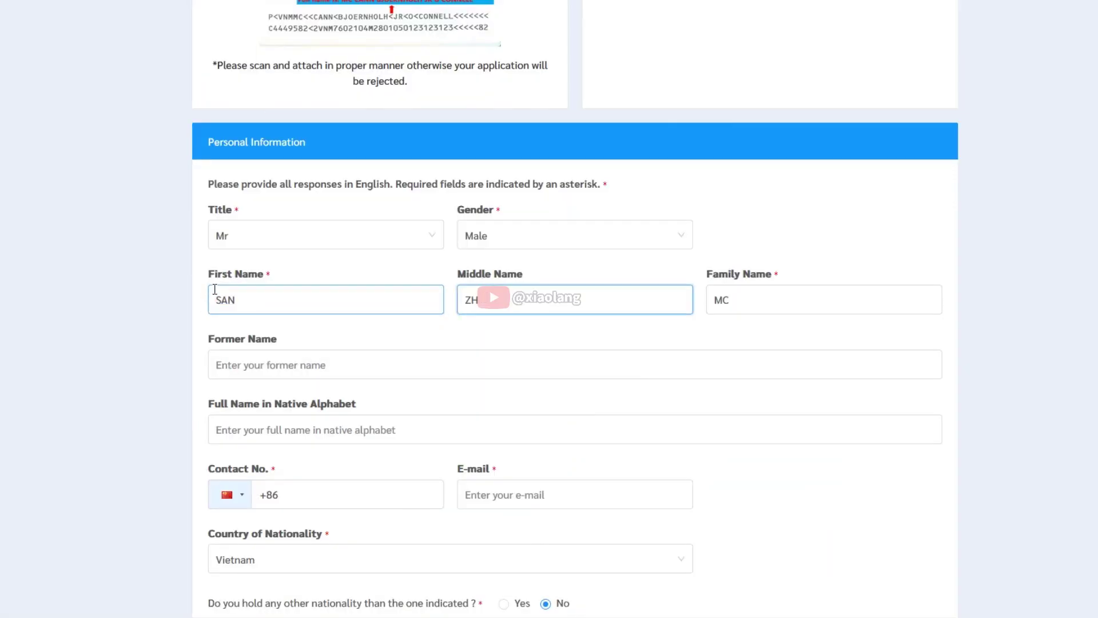
scroll(288, 267, "down", 3)
left_click(288, 264)
Enter the applicant's full name, contact phone number and e-mail address.
type("ZHANG SAN")
scroll(288, 266, "down", 2)
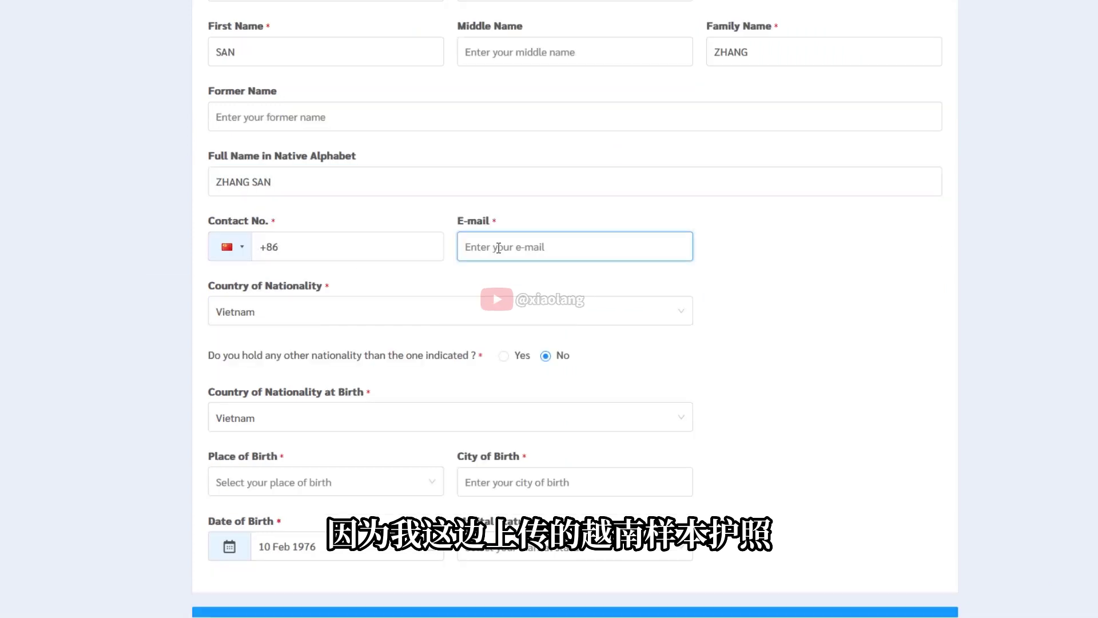
left_click(343, 245)
left_click(491, 245)
Set nationality and place of birth to China, city of birth SHANGHAI, leaving Uyghur as No.
left_click(440, 311)
left_click(240, 473)
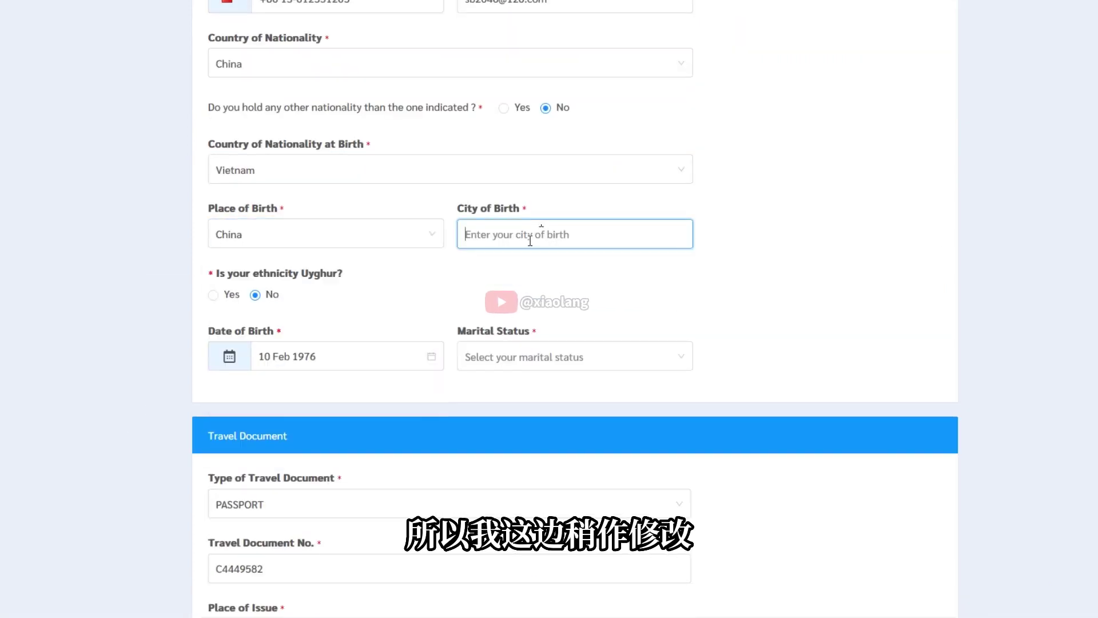
type("SHANGHAI")
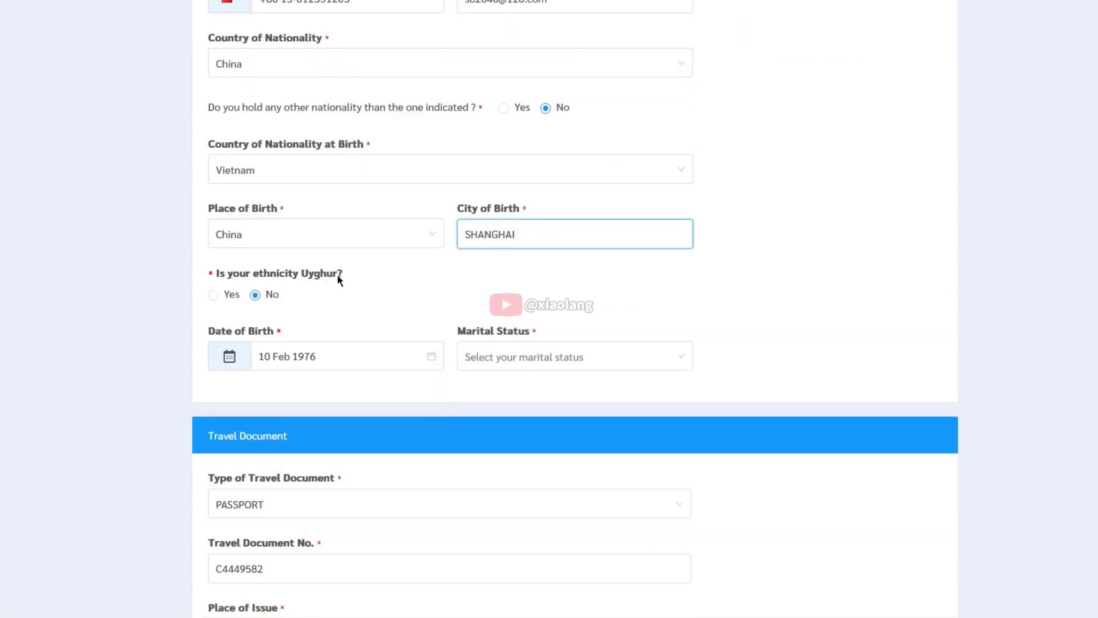
left_click_drag(337, 274, 218, 277)
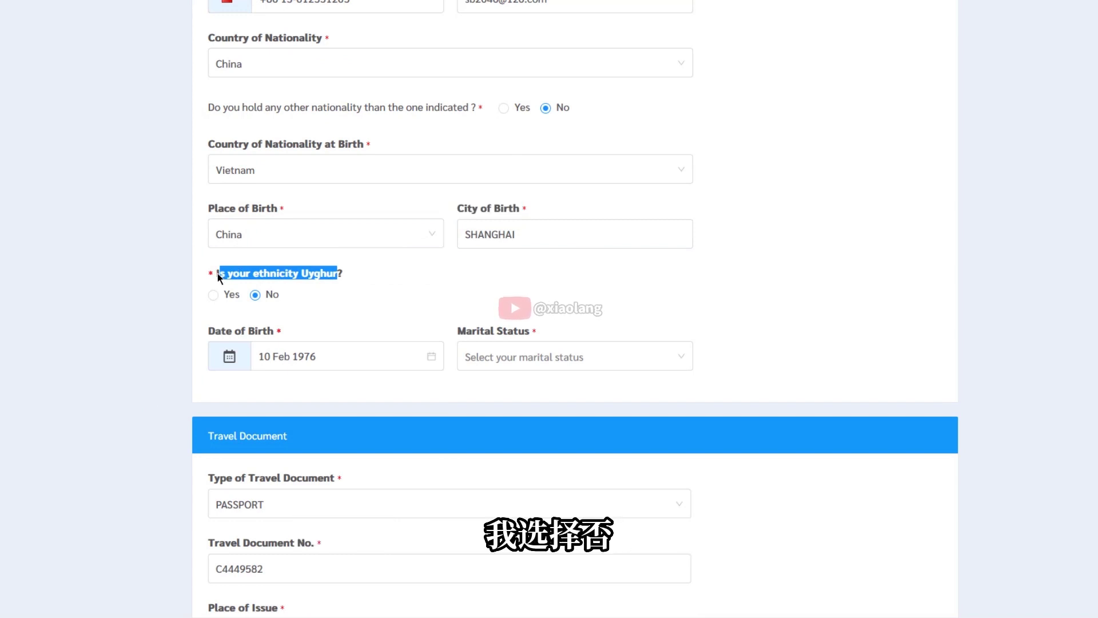
scroll(218, 277, "down", 7)
left_click_drag(264, 156, 209, 158)
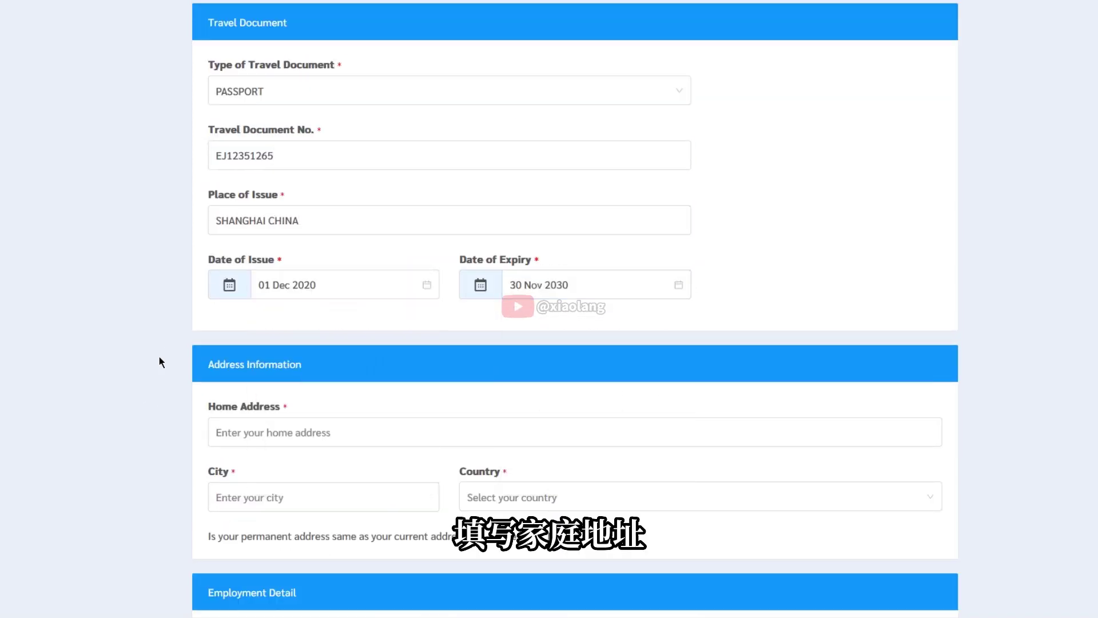
scroll(160, 363, "down", 5)
left_click(248, 184)
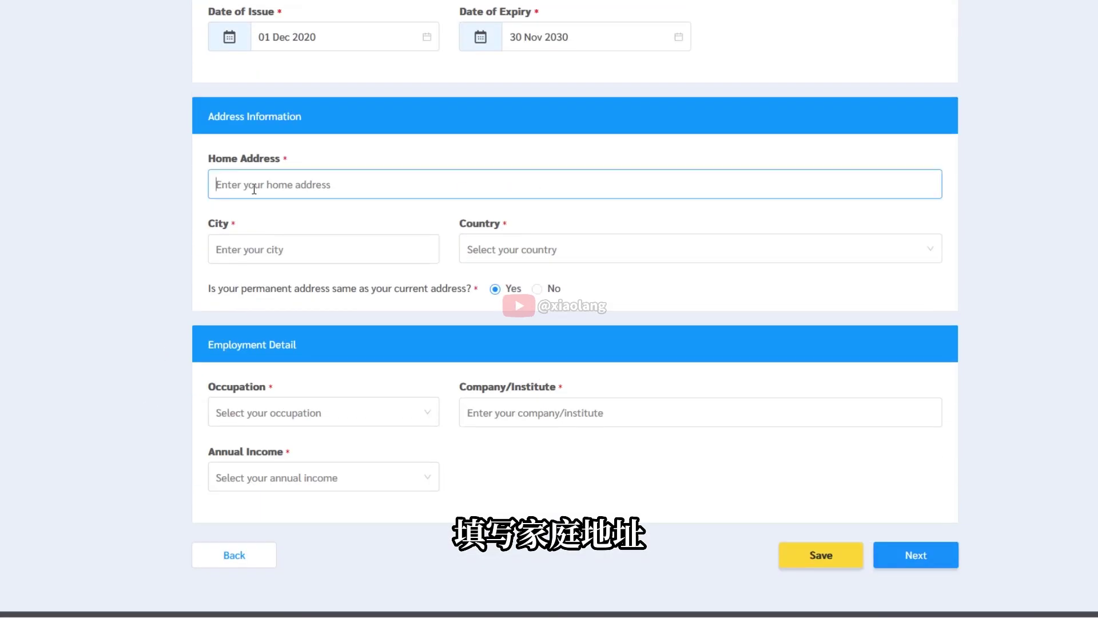
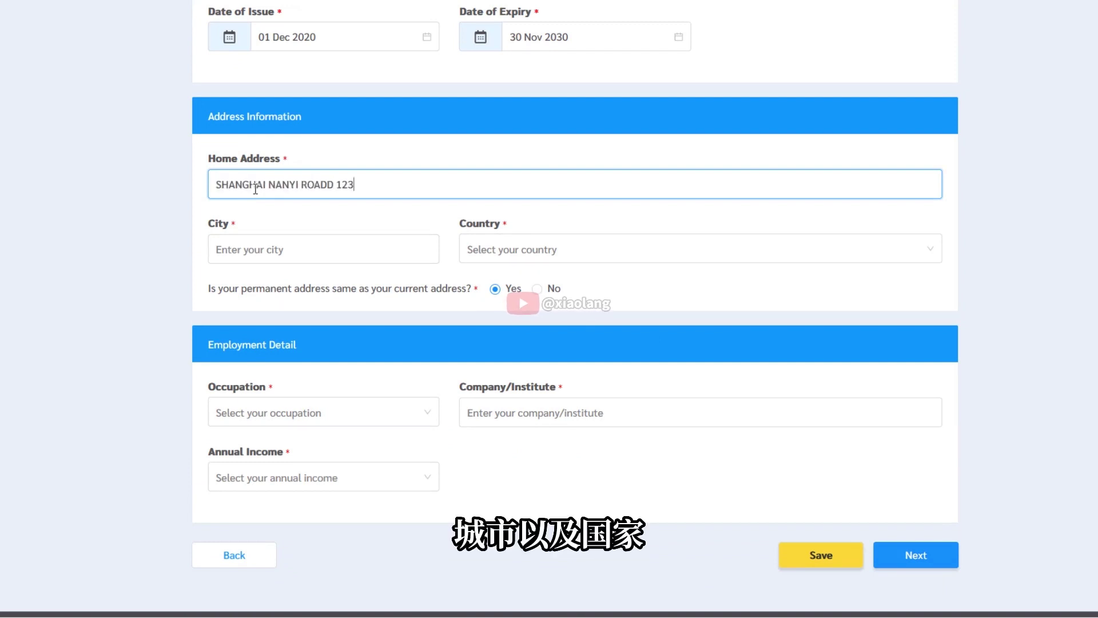
Enter the home street address, city SHANGHAI, and country China.
key("Tab")
type("SHANGHAI")
key("Tab")
left_click(518, 250)
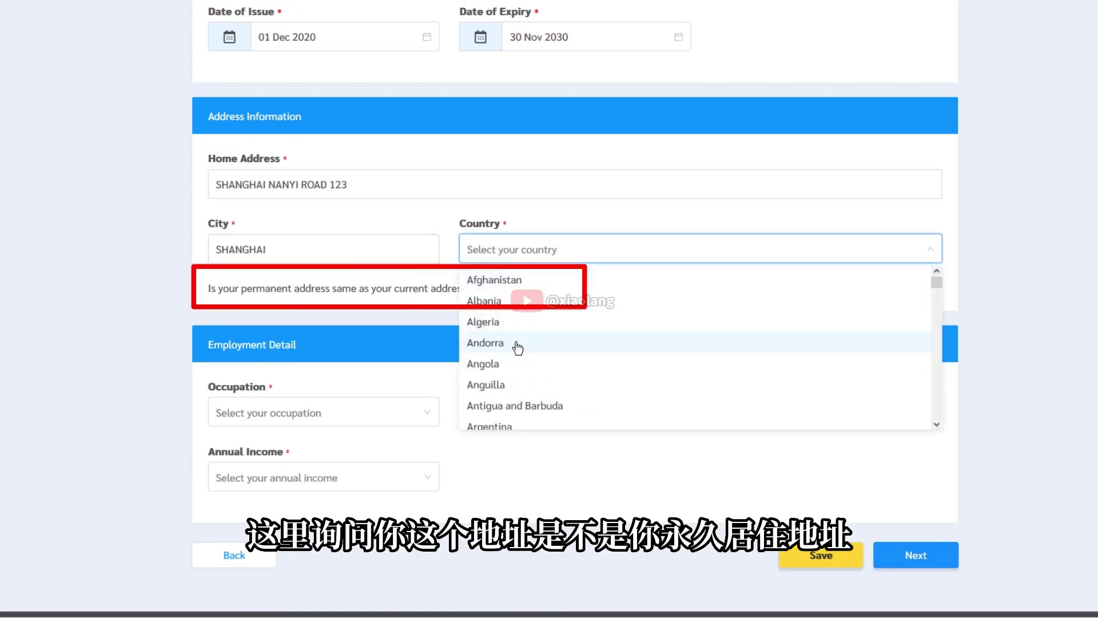
scroll(518, 354, "down", 5)
scroll(519, 363, "down", 5)
left_click(518, 360)
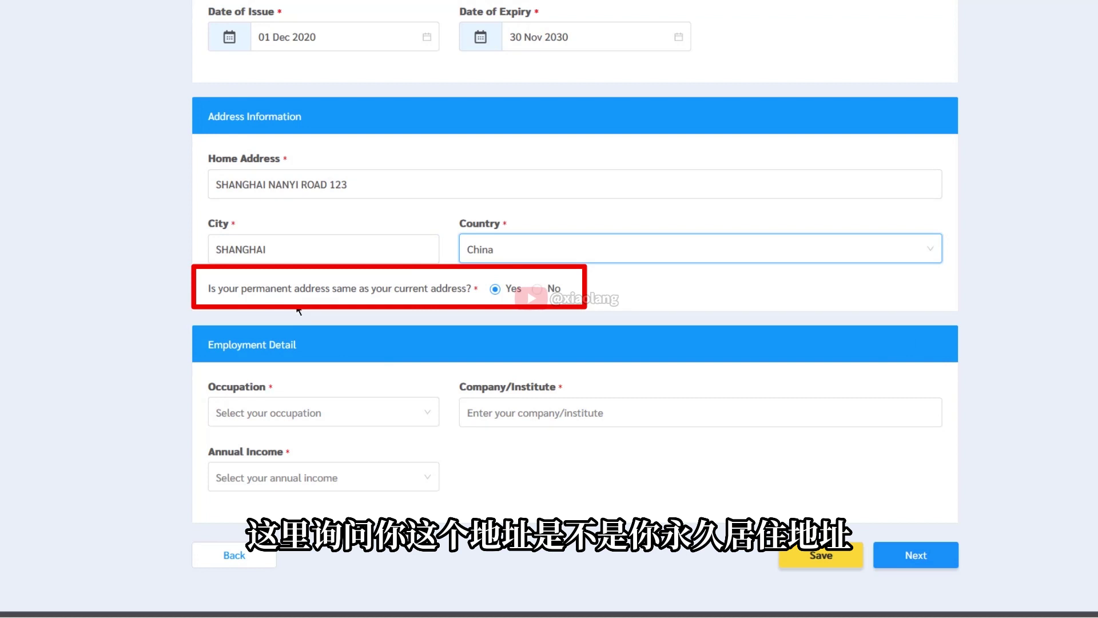
Set occupation Employee, company name, and 20,000 - 40,000 US$ income, then continue to Travel Information.
left_click(345, 413)
scroll(118, 407, "down", 3)
left_click(264, 297)
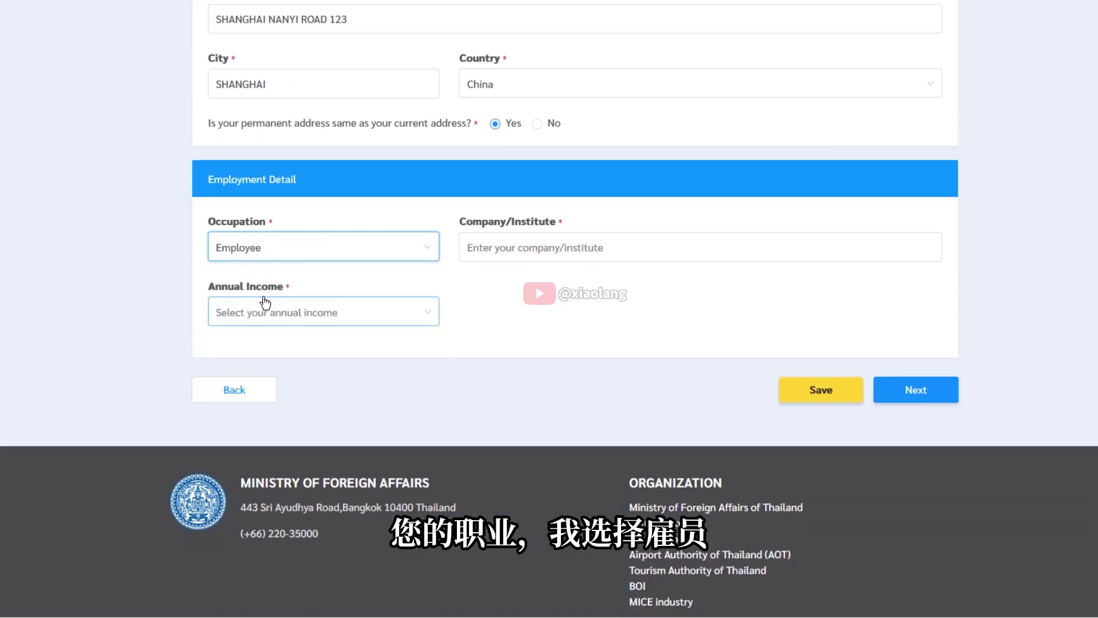
left_click(561, 249)
type("SHANGHAI NANYI TECH LMT COMPANY")
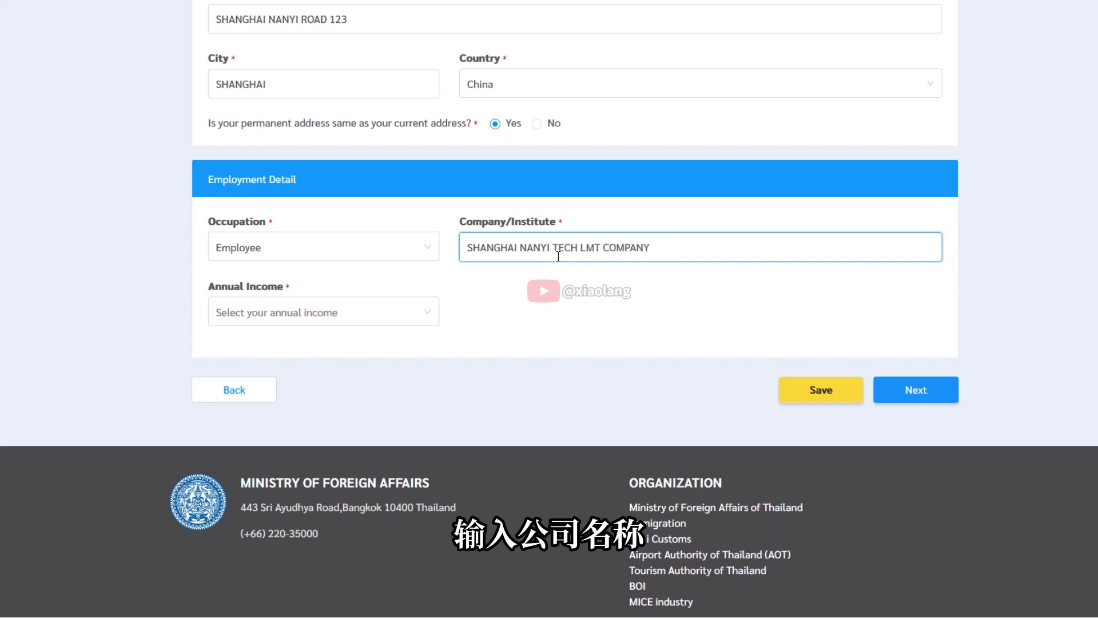
left_click(274, 316)
left_click(277, 363)
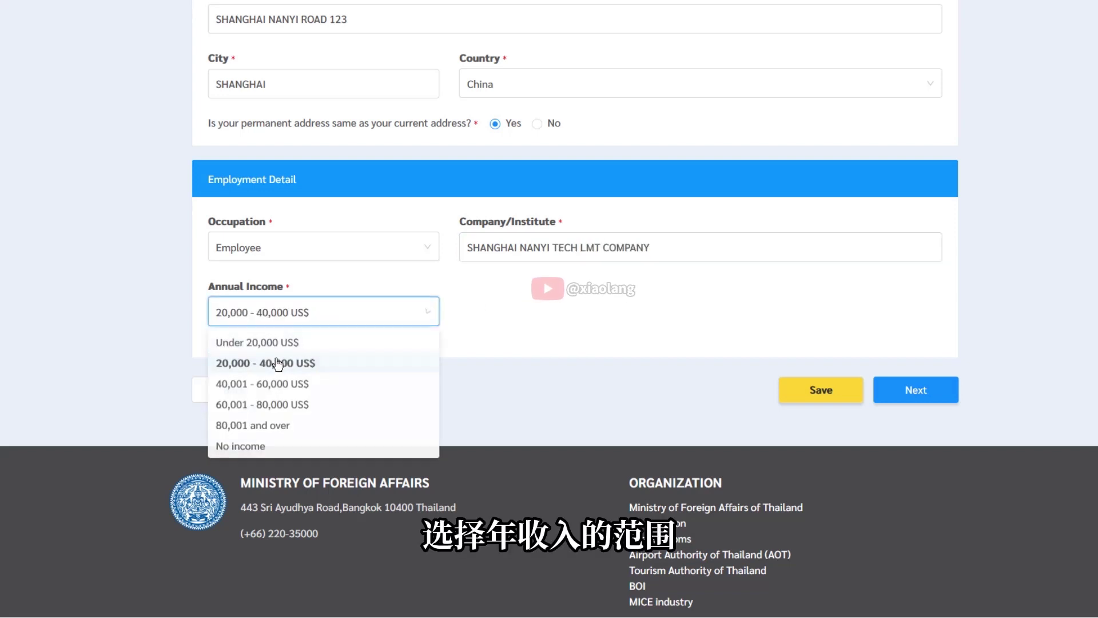
left_click(899, 389)
left_click(366, 263)
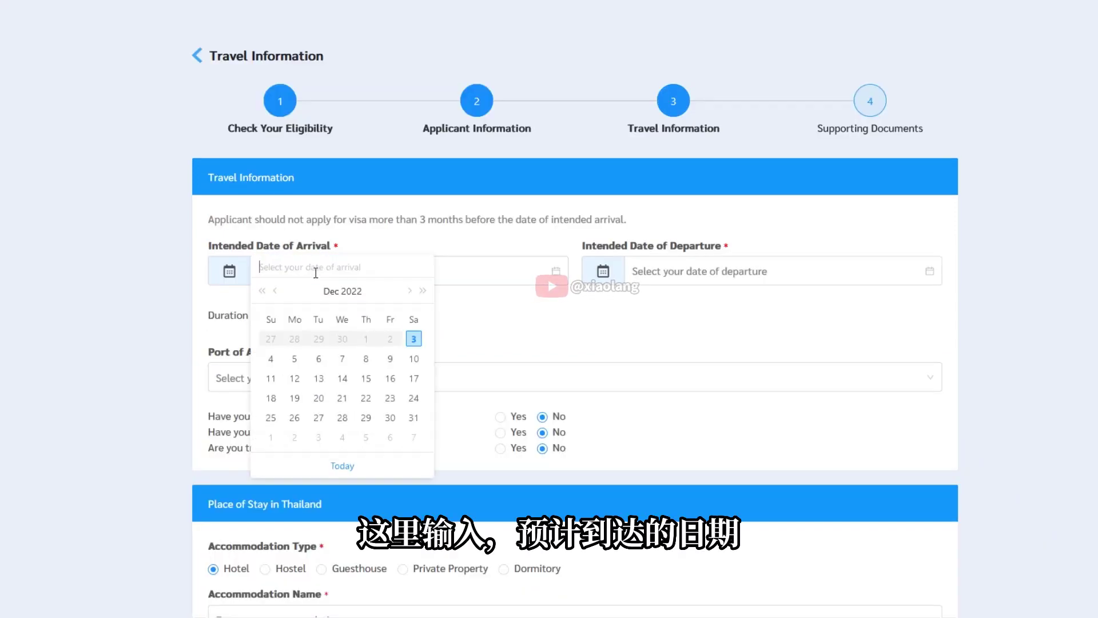
Set the stay from 03 Jan 2023 arrival to 09 Feb 2023 departure.
left_click(410, 292)
left_click(317, 343)
left_click(683, 271)
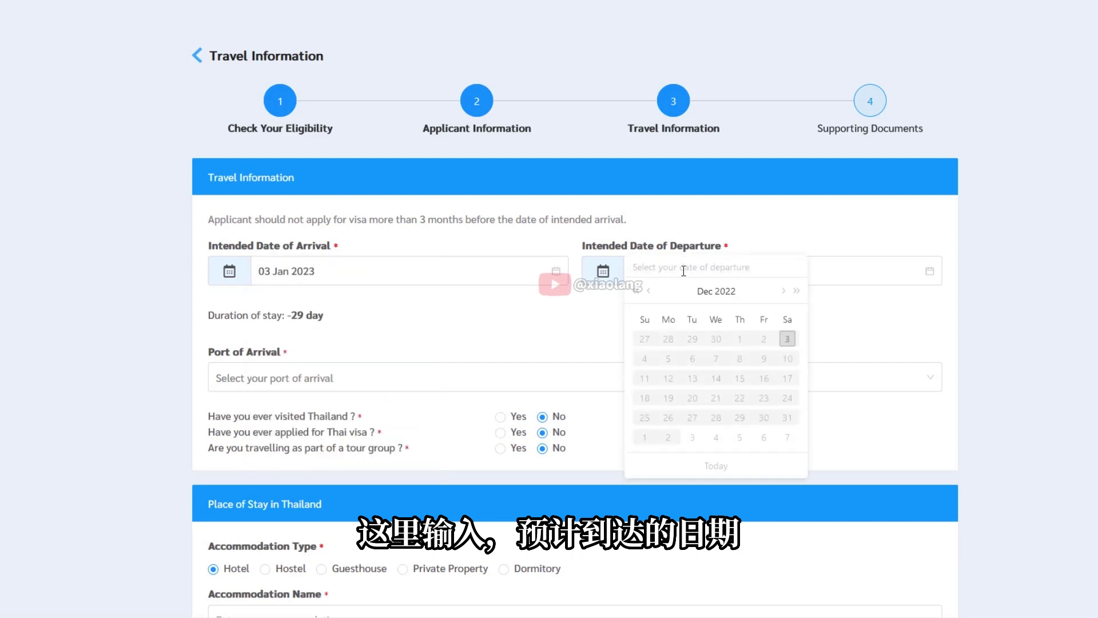
left_click(783, 290)
left_click(782, 290)
left_click(740, 361)
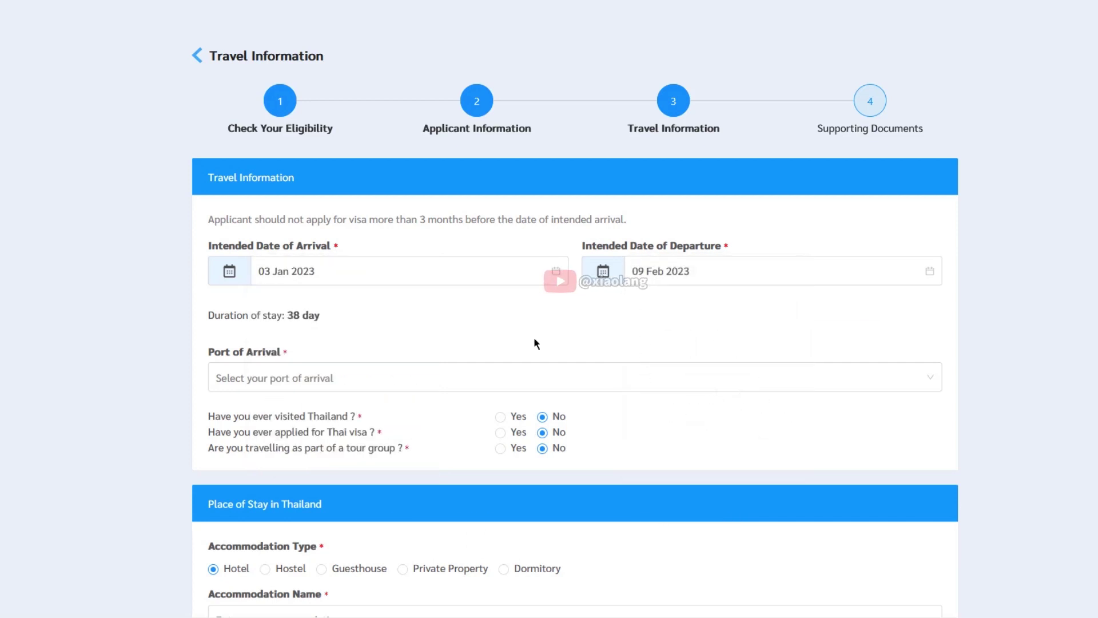
Arrive via International Airport on a Schedule (Commercial) flight, flight number CA1937.
left_click(375, 379)
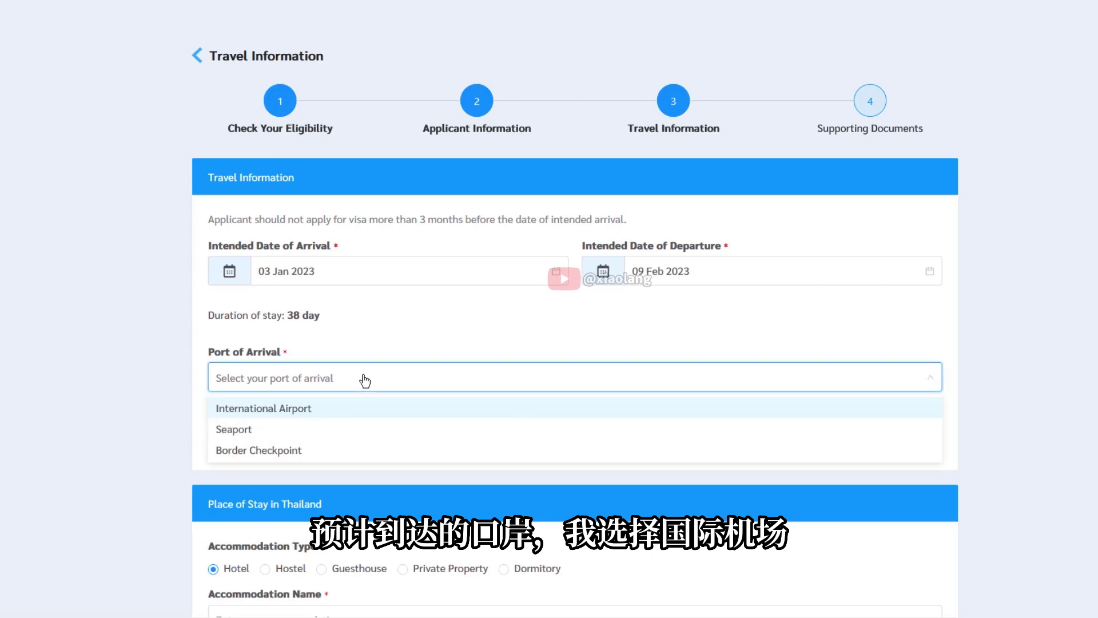
left_click(366, 407)
scroll(173, 421, "down", 3)
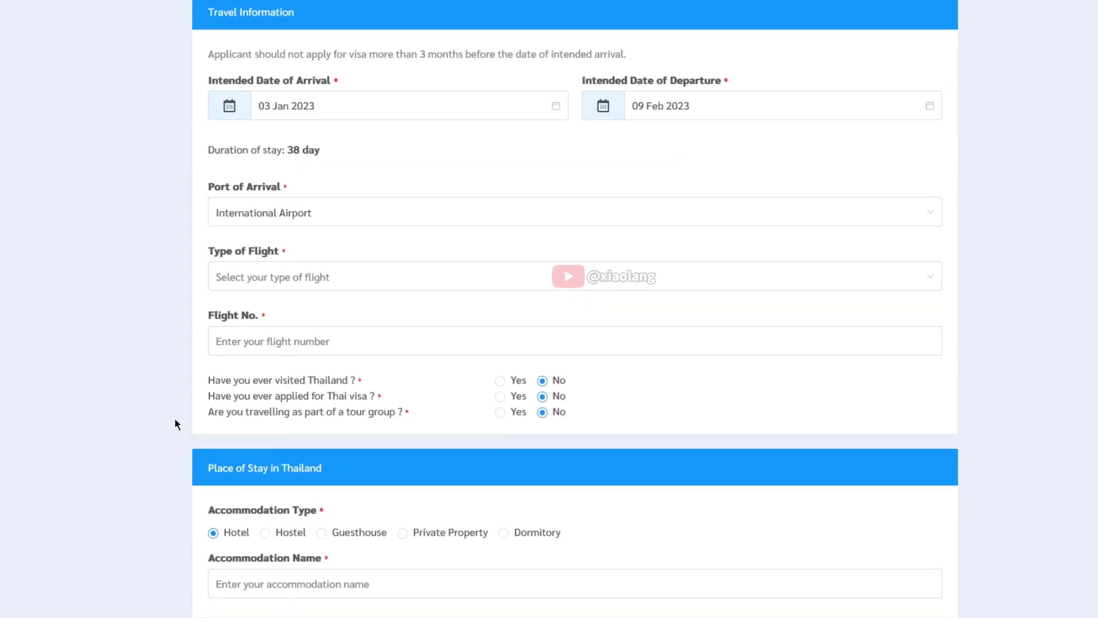
left_click(295, 279)
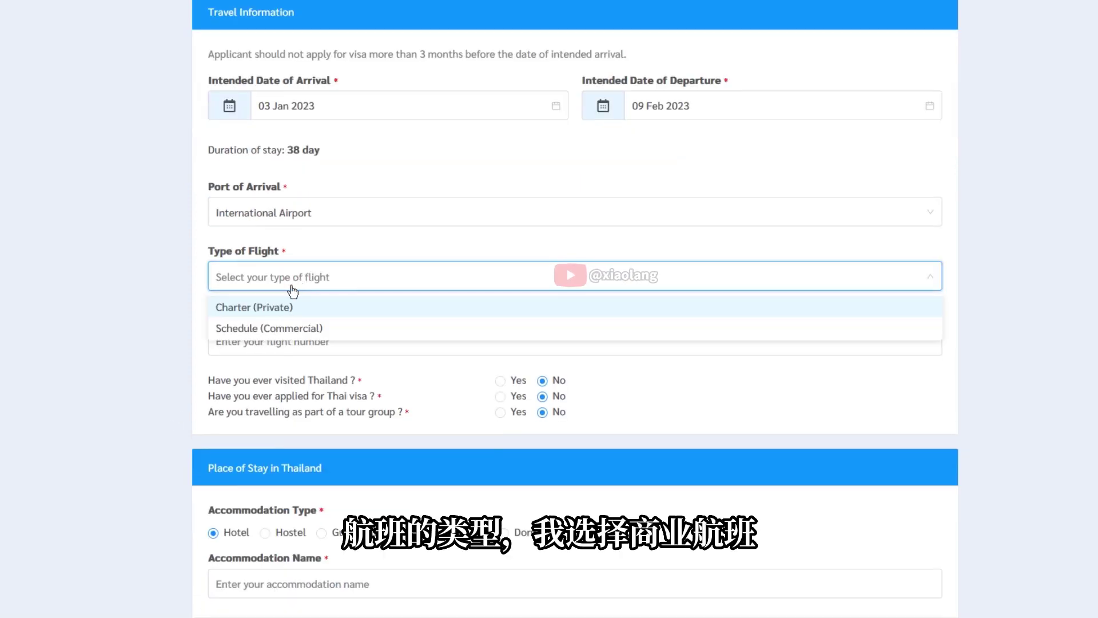
left_click(281, 329)
scroll(303, 255, "down", 2)
type("CA1937")
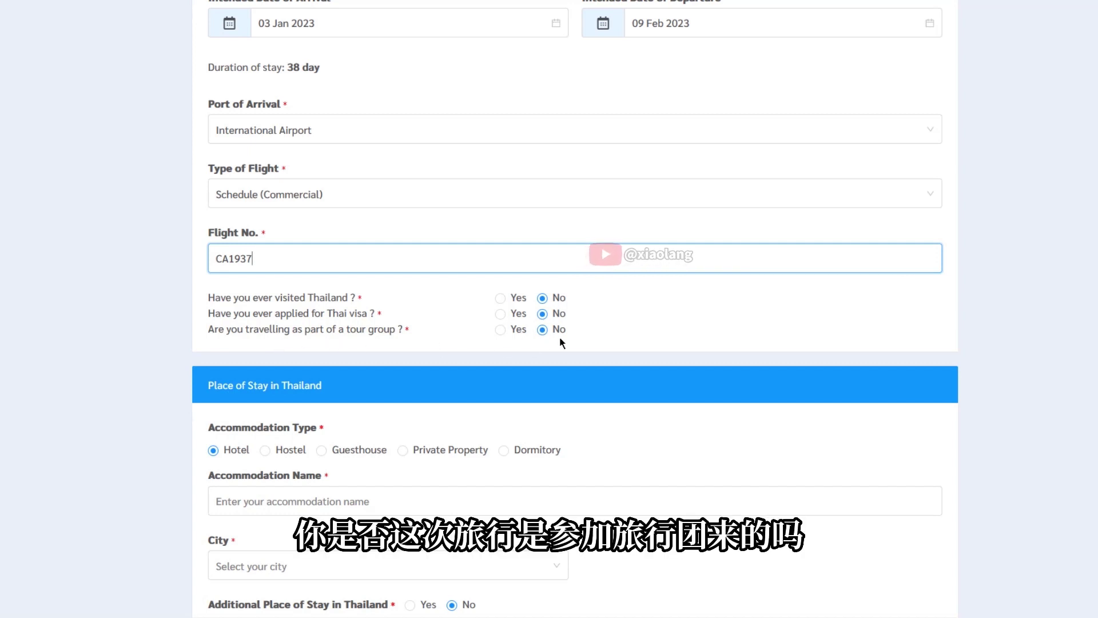
Enter accommodation BANGKOK IHG HOTEL, city Bangkok, postal code 10140, and continue.
scroll(559, 338, "down", 5)
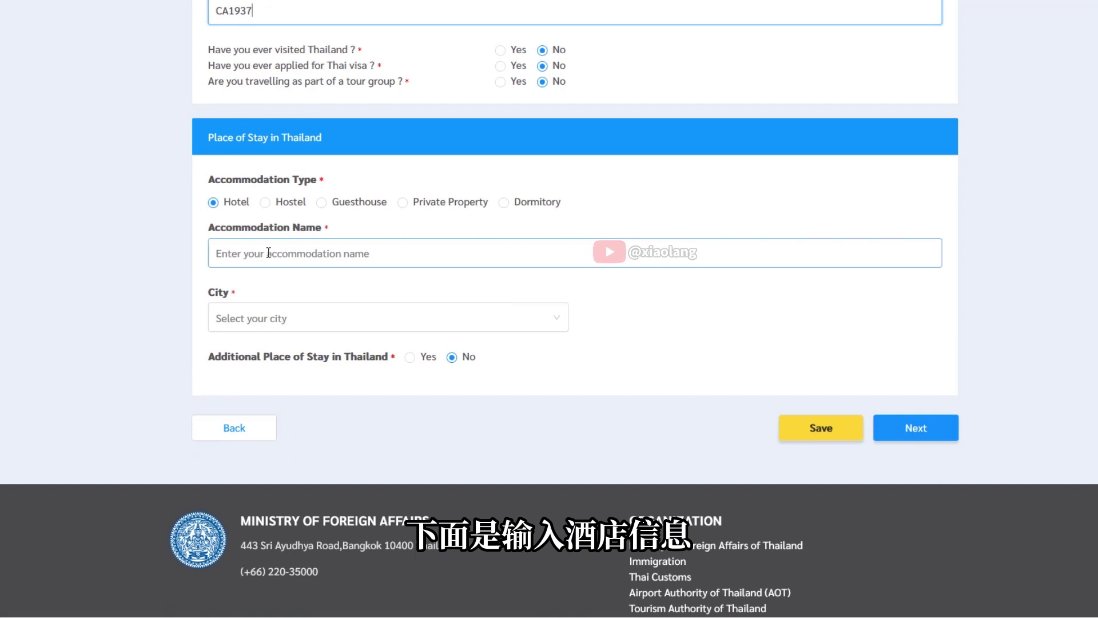
left_click(287, 253)
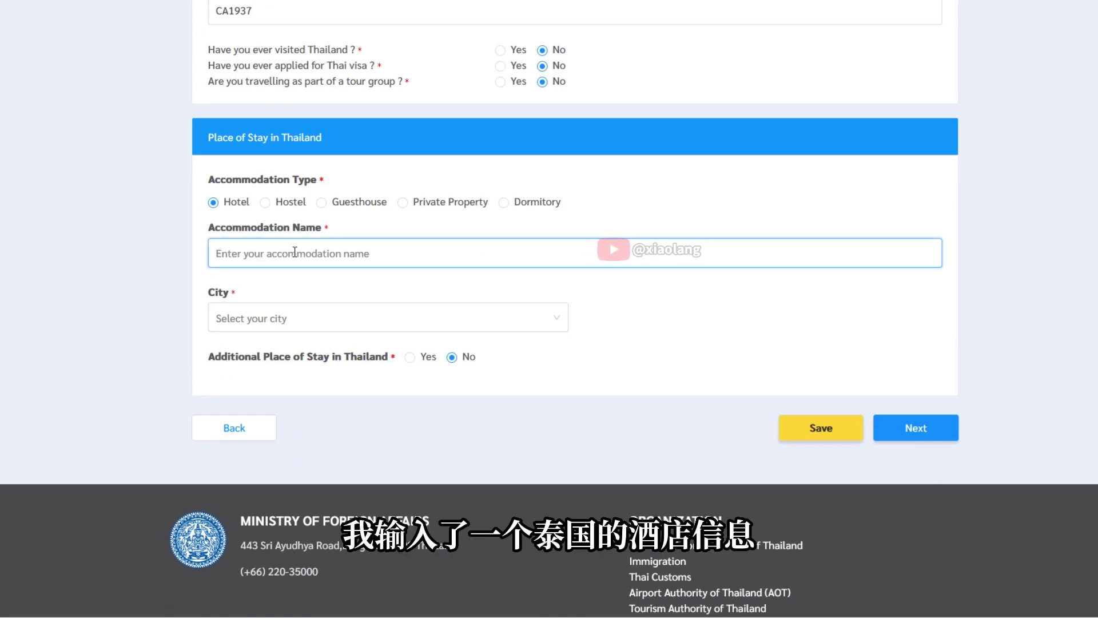
type("BANGKOK IHG HOTEL")
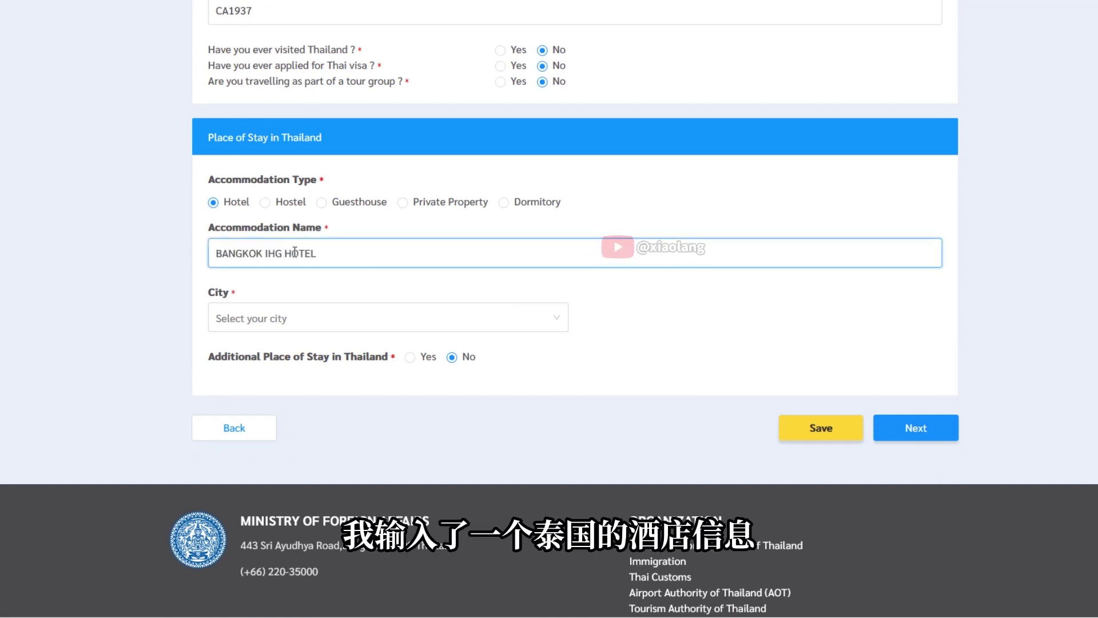
left_click(311, 318)
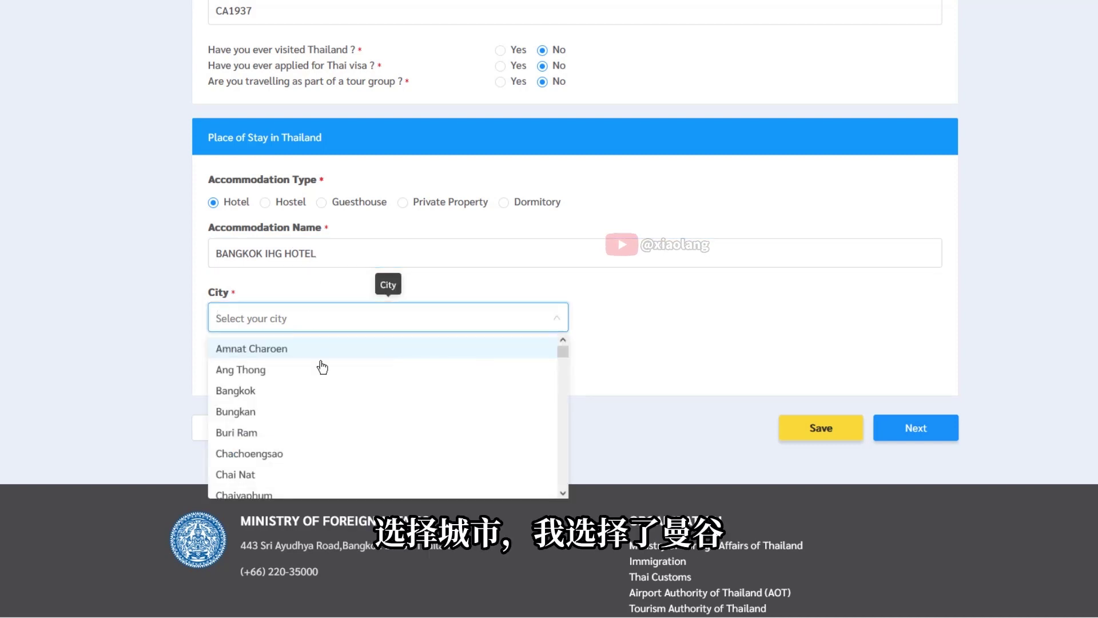
left_click(287, 391)
left_click(626, 326)
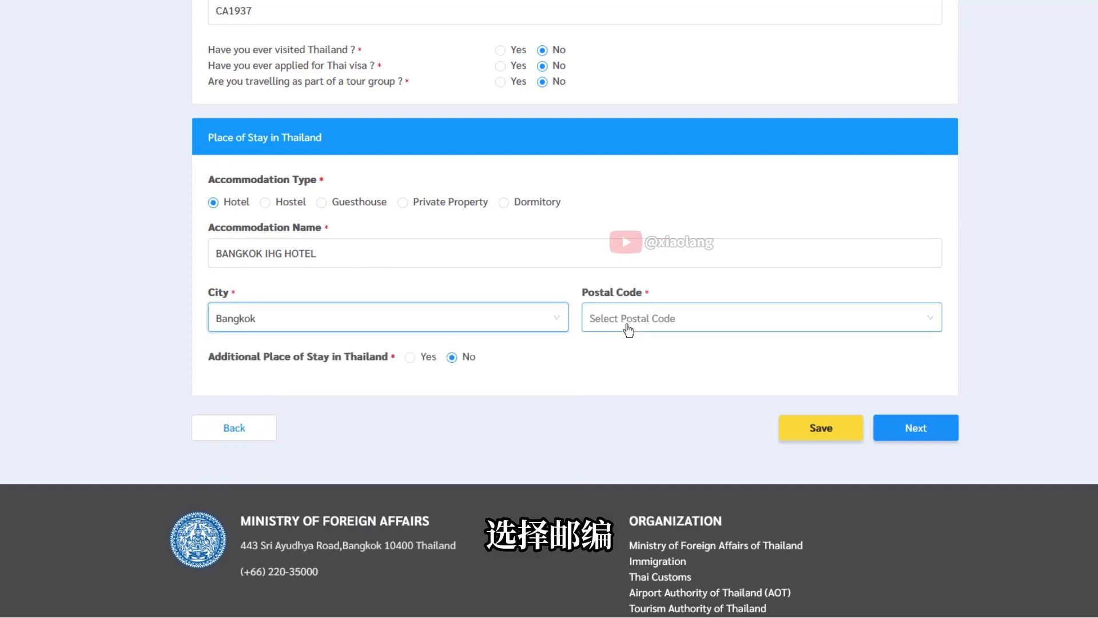
left_click(612, 410)
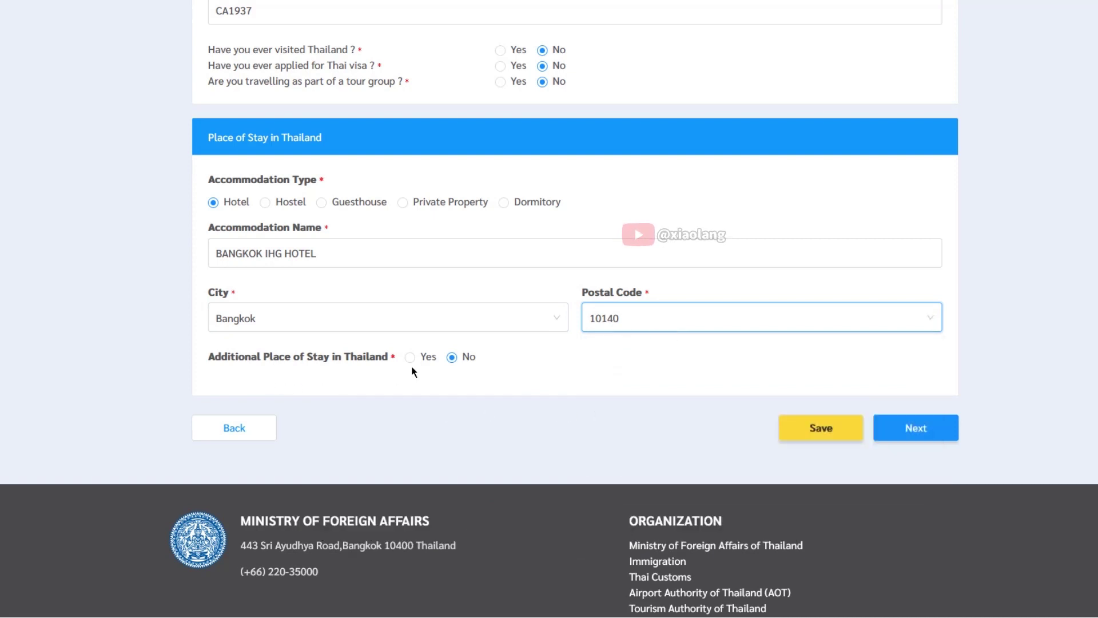
left_click(915, 427)
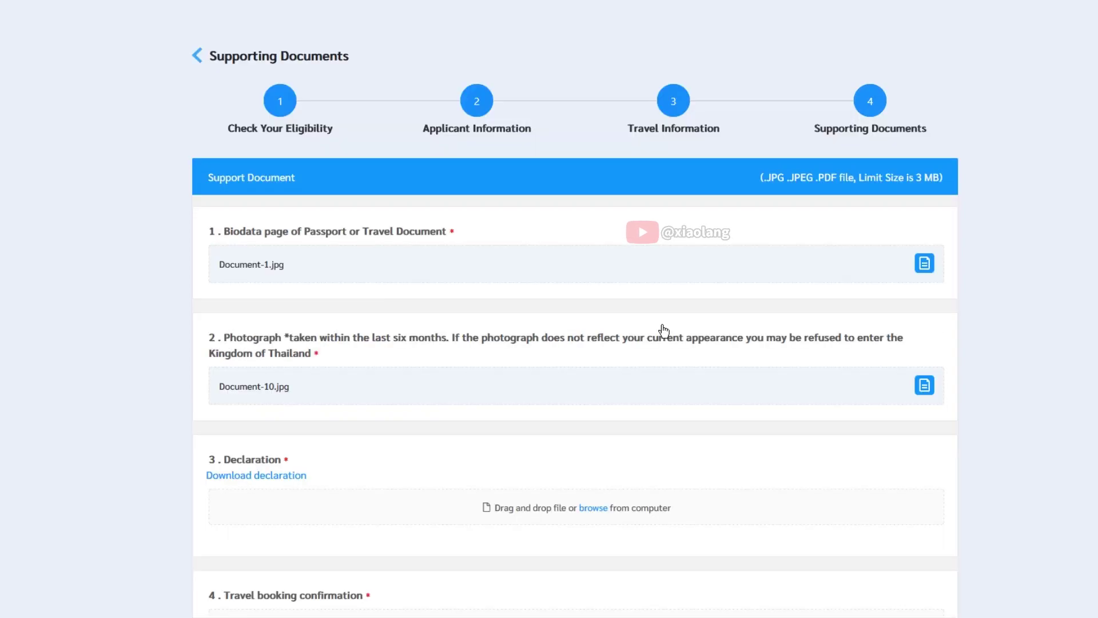
Download the declaration form from the Supporting Documents step.
scroll(333, 276, "down", 4)
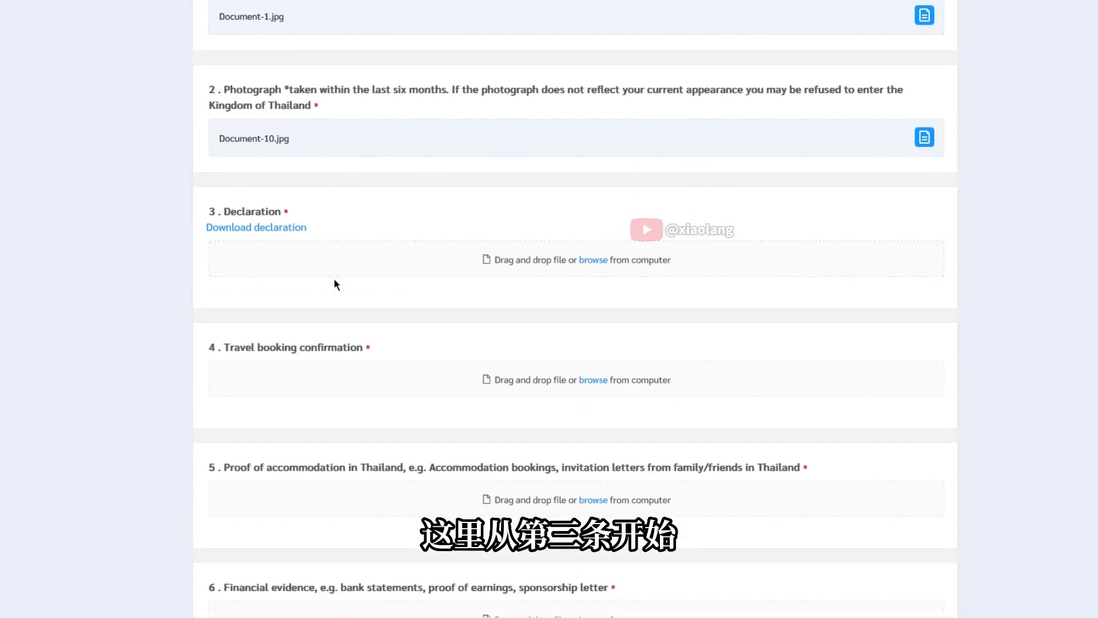
scroll(300, 264, "up", 2)
scroll(304, 265, "up", 2)
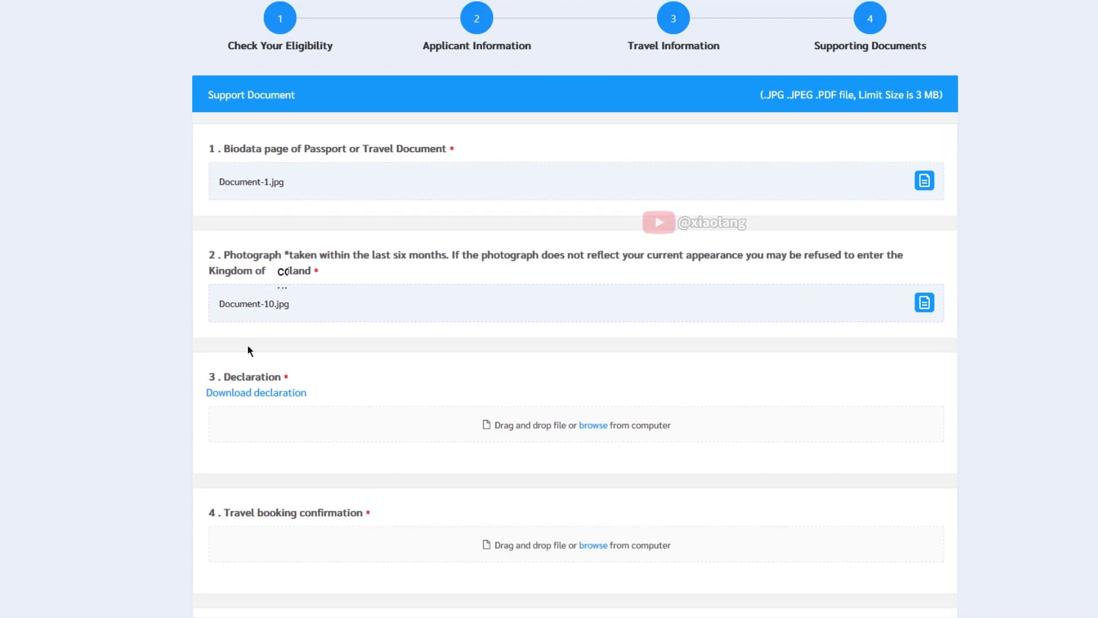
left_click(280, 396)
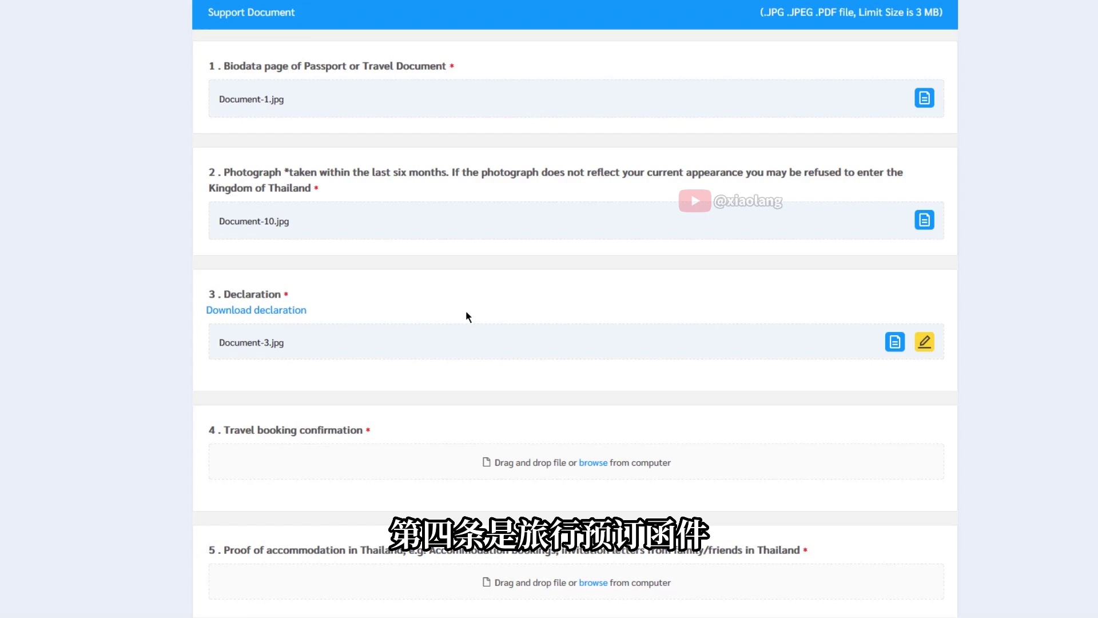
scroll(465, 310, "down", 3)
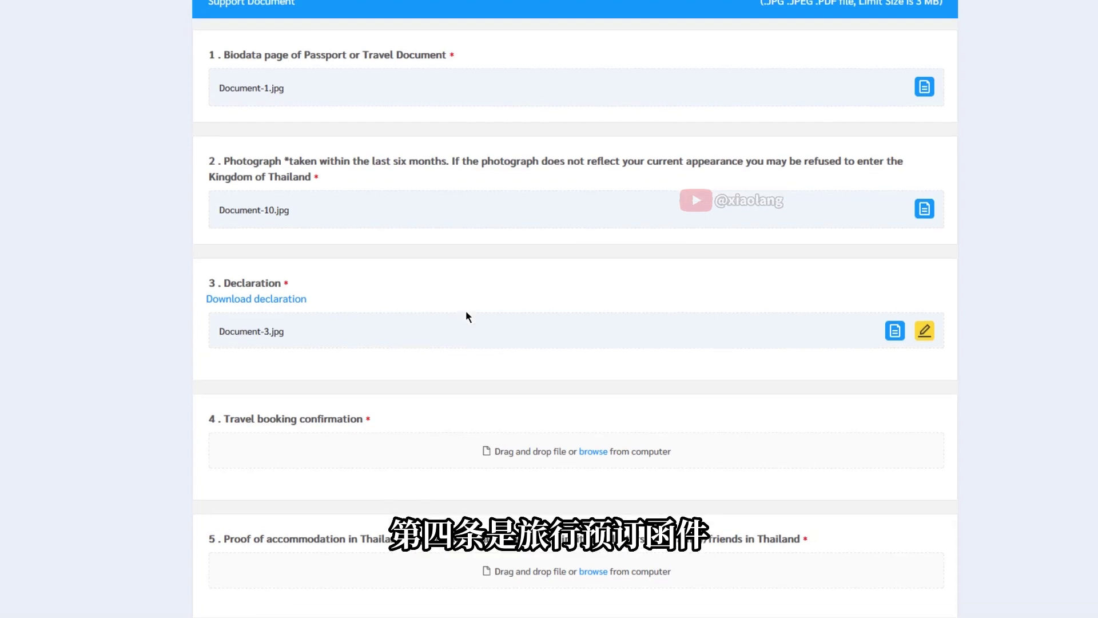
Attach the travel booking, financial evidence (Document-62) and legal residence (Document-70) files.
left_click(594, 298)
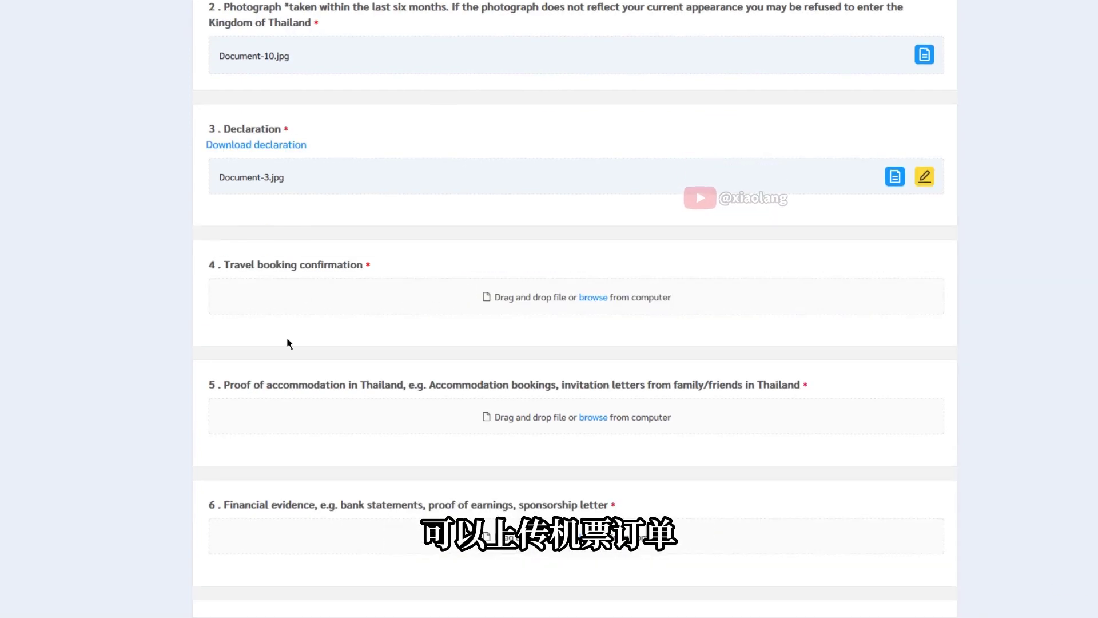
scroll(287, 337, "down", 3)
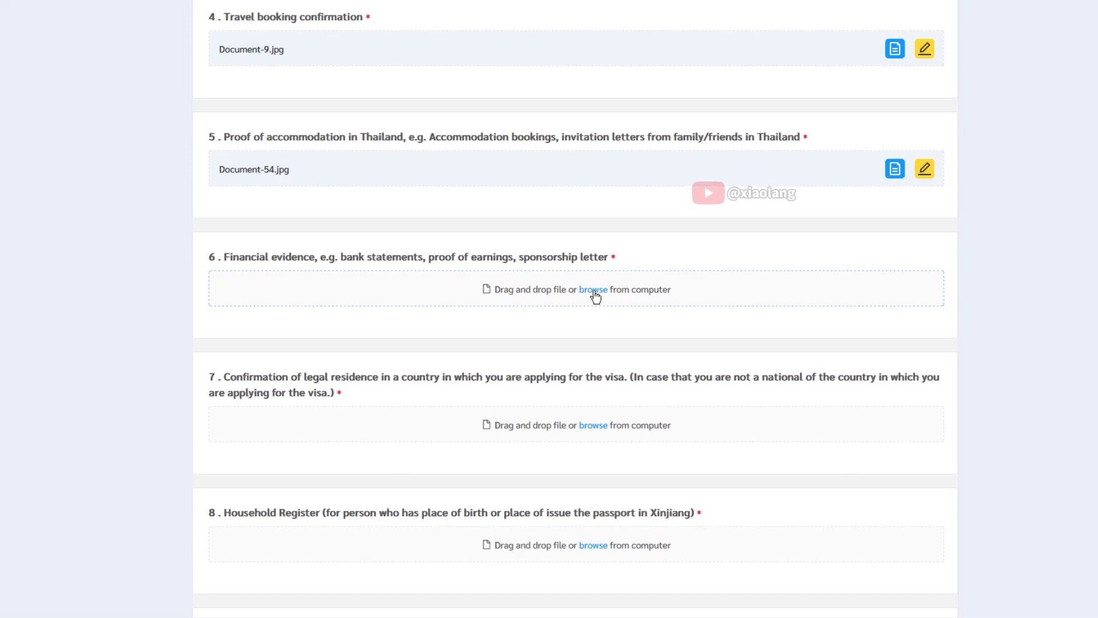
left_click(593, 290)
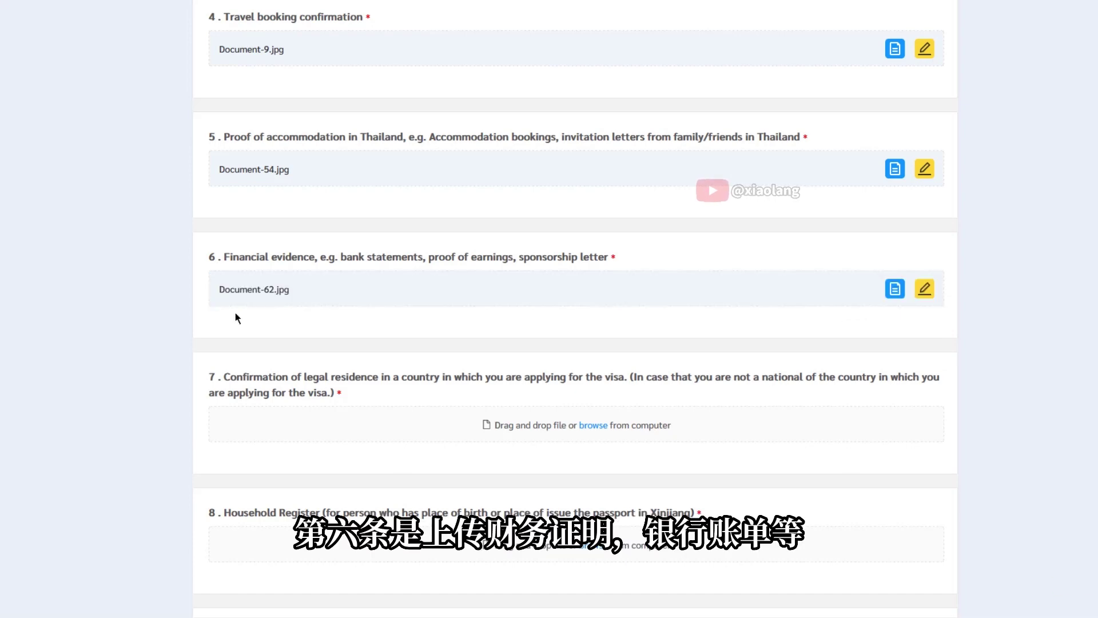
scroll(261, 296, "down", 3)
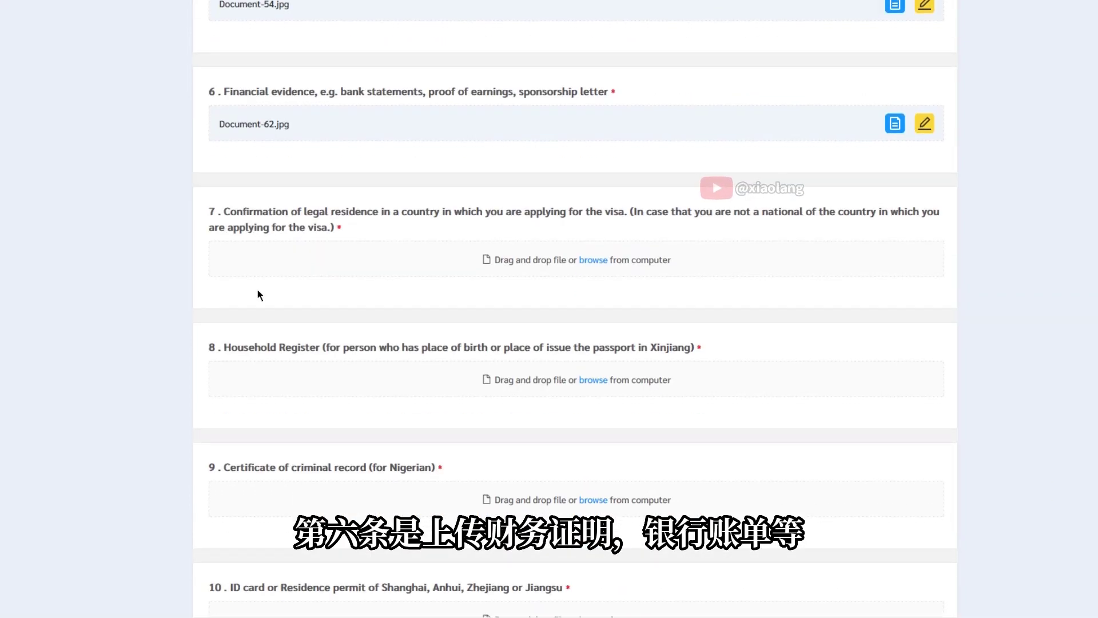
left_click(593, 260)
scroll(671, 311, "down", 2)
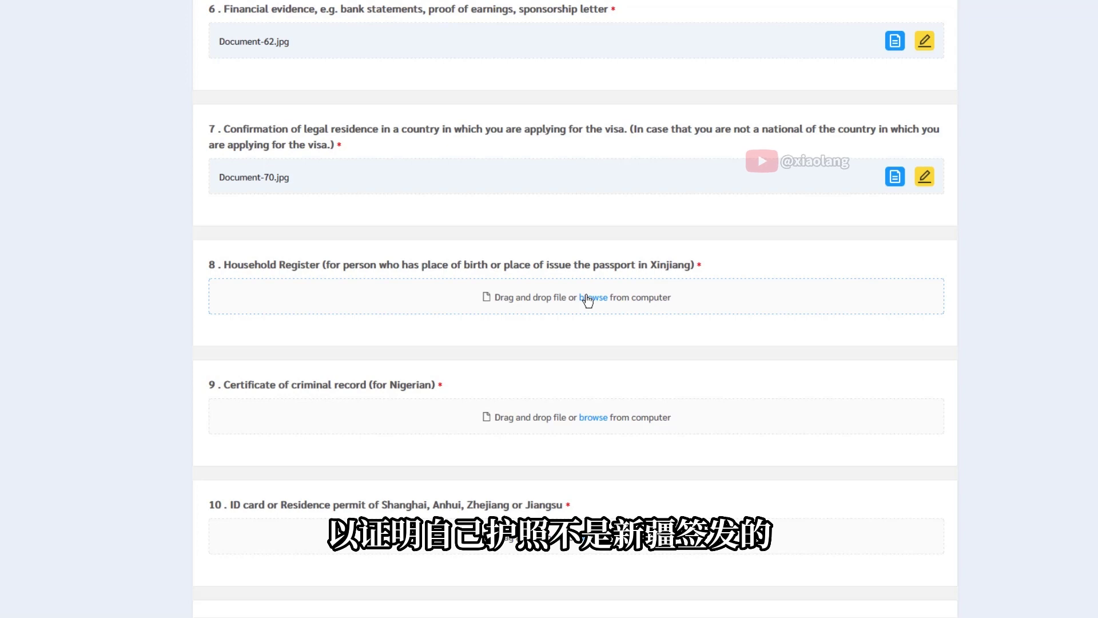
Scroll down through the remaining upload sections to item 13.
scroll(578, 296, "down", 3)
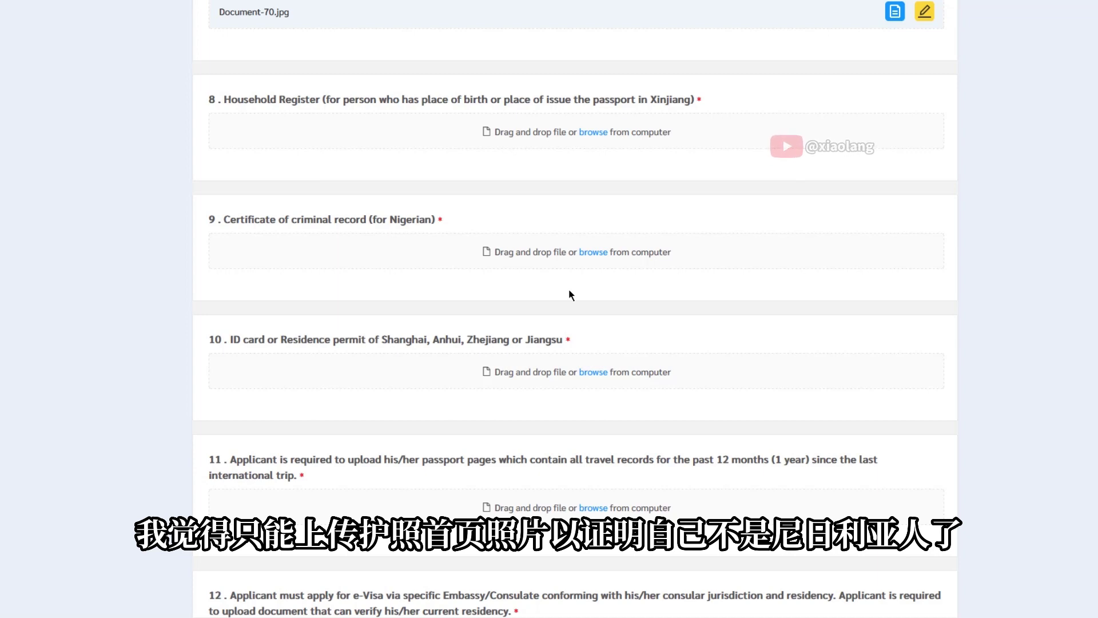
scroll(568, 288, "down", 1)
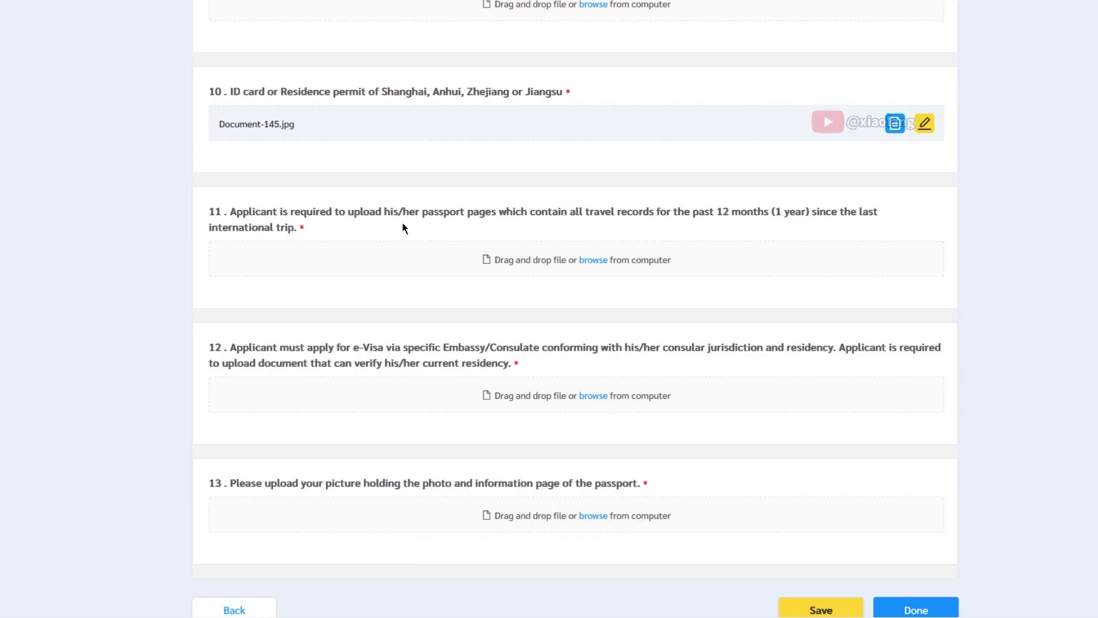
scroll(403, 227, "down", 2)
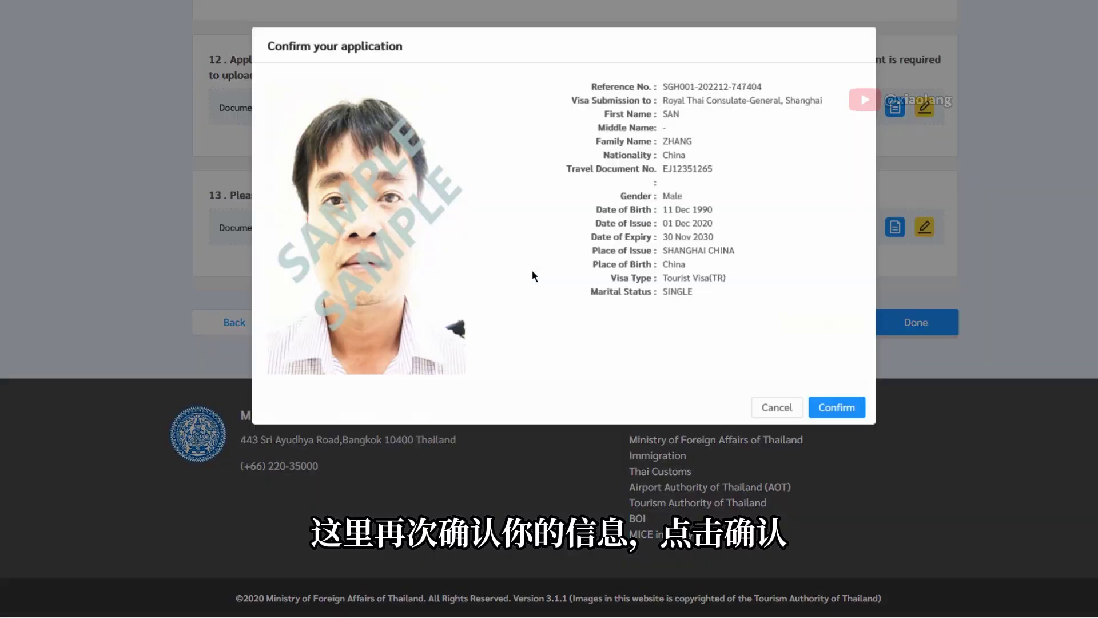
Confirm the application details and submit the newly created application.
left_click(832, 408)
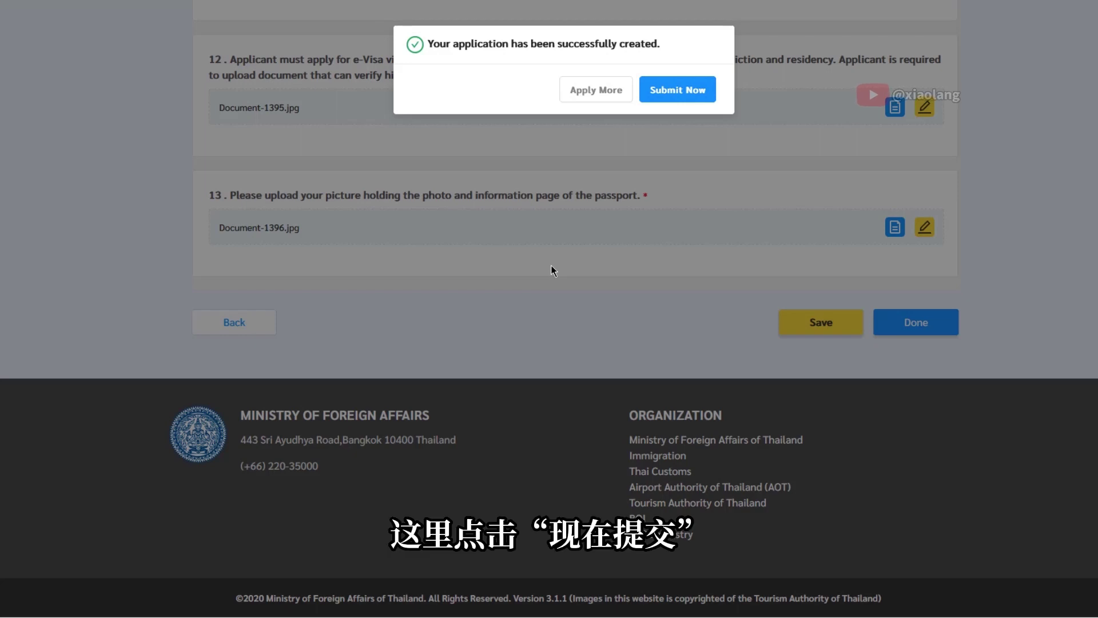
left_click(677, 90)
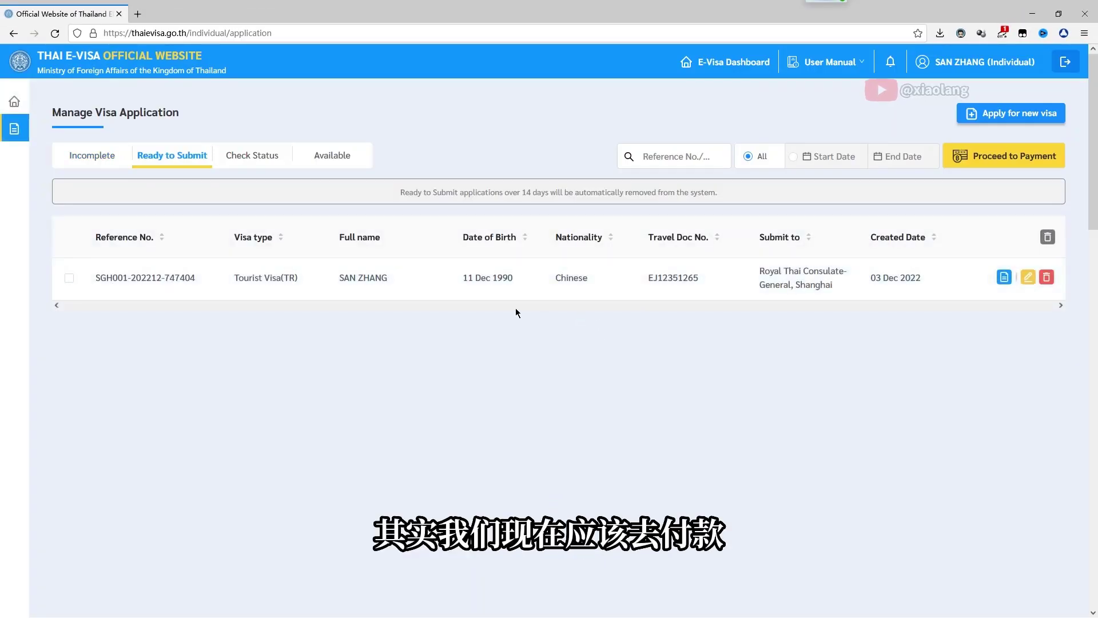
Select the Tourist Visa application and proceed to pay its 240 CNY fee.
left_click(339, 291)
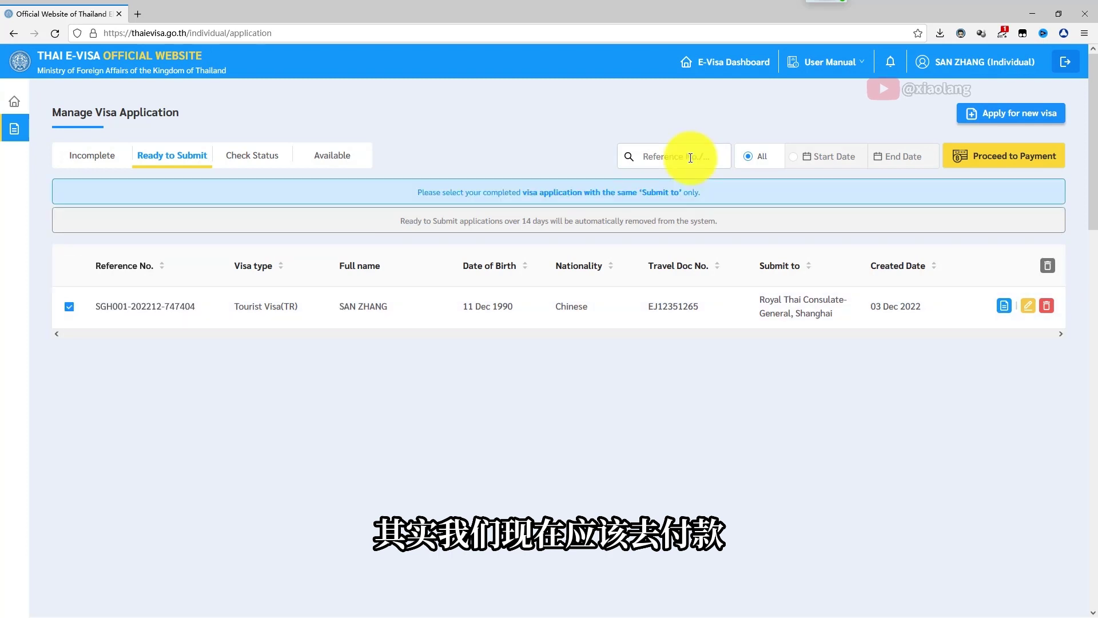
left_click(1005, 159)
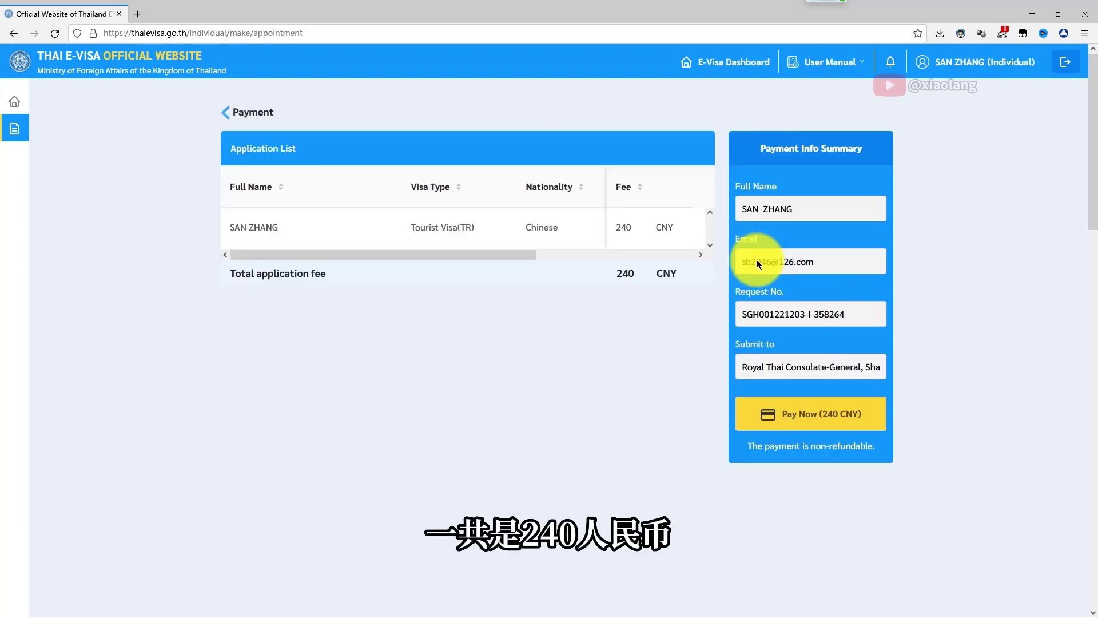
left_click(804, 411)
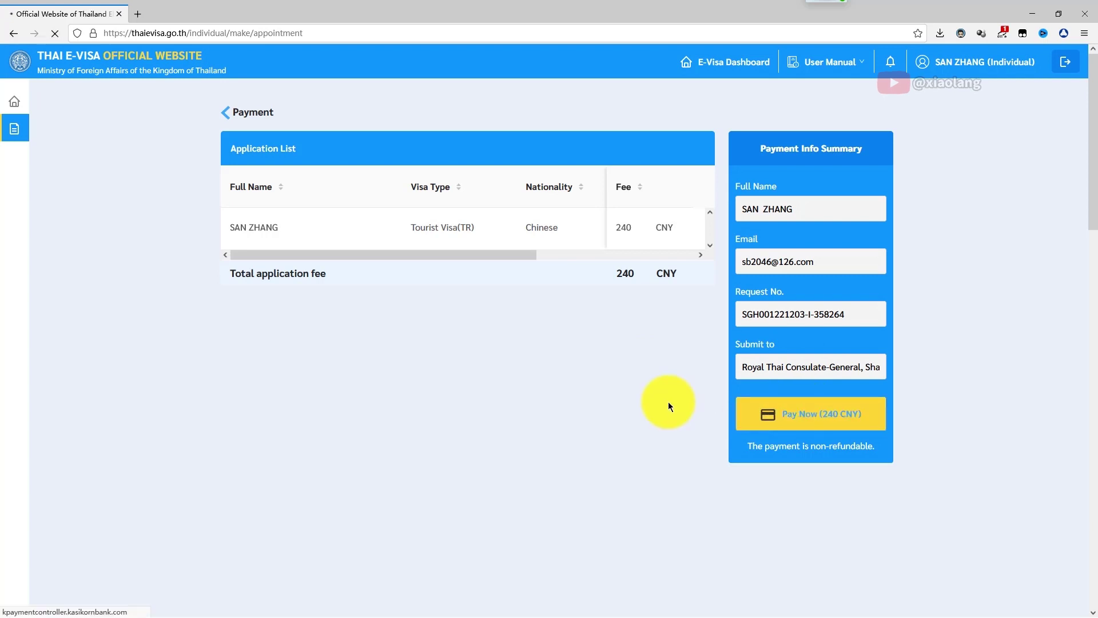